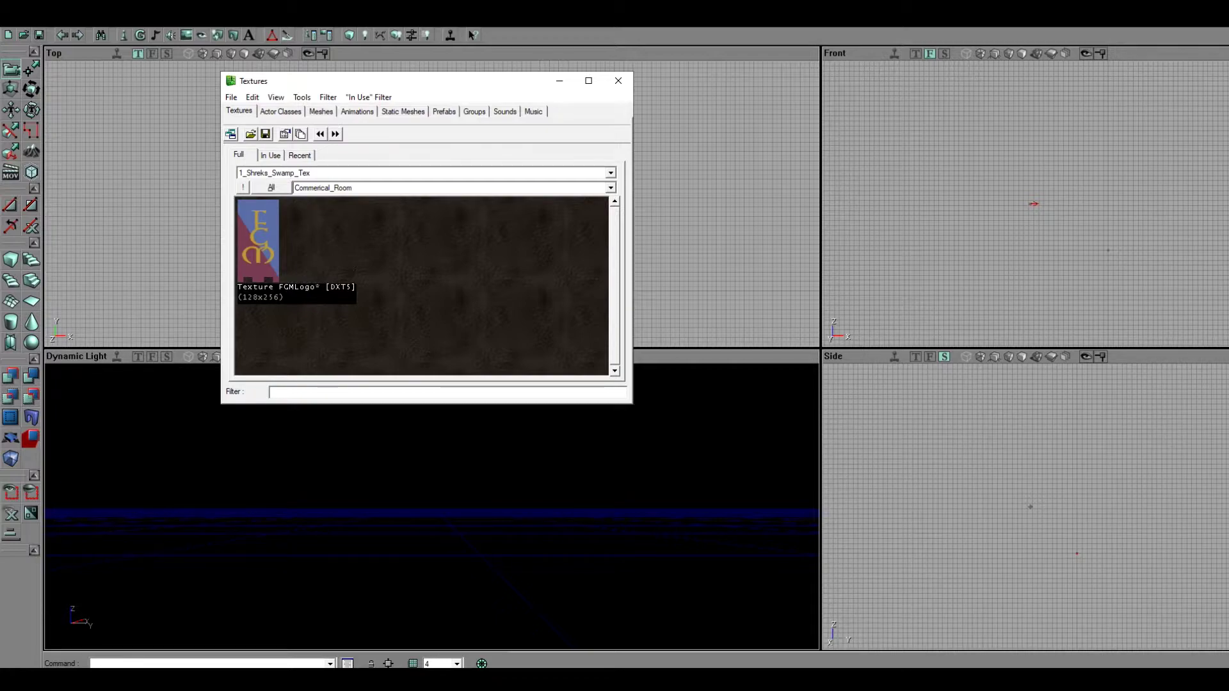
- Close the texture browser and build a cube brush with height, width and breadth all set to 1024
left_click(618, 81)
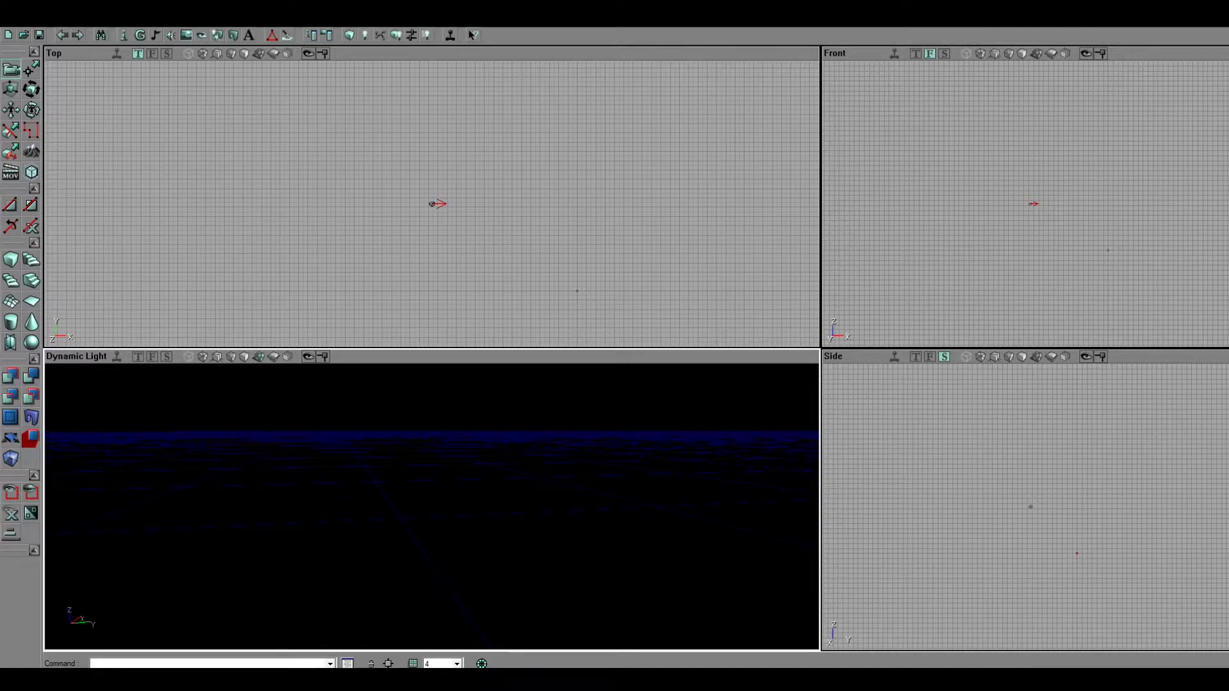
mouse_move(431, 506)
left_mouse_down()
mouse_move(406, 525)
mouse_move(451, 519)
left_mouse_up()
right_click(11, 262)
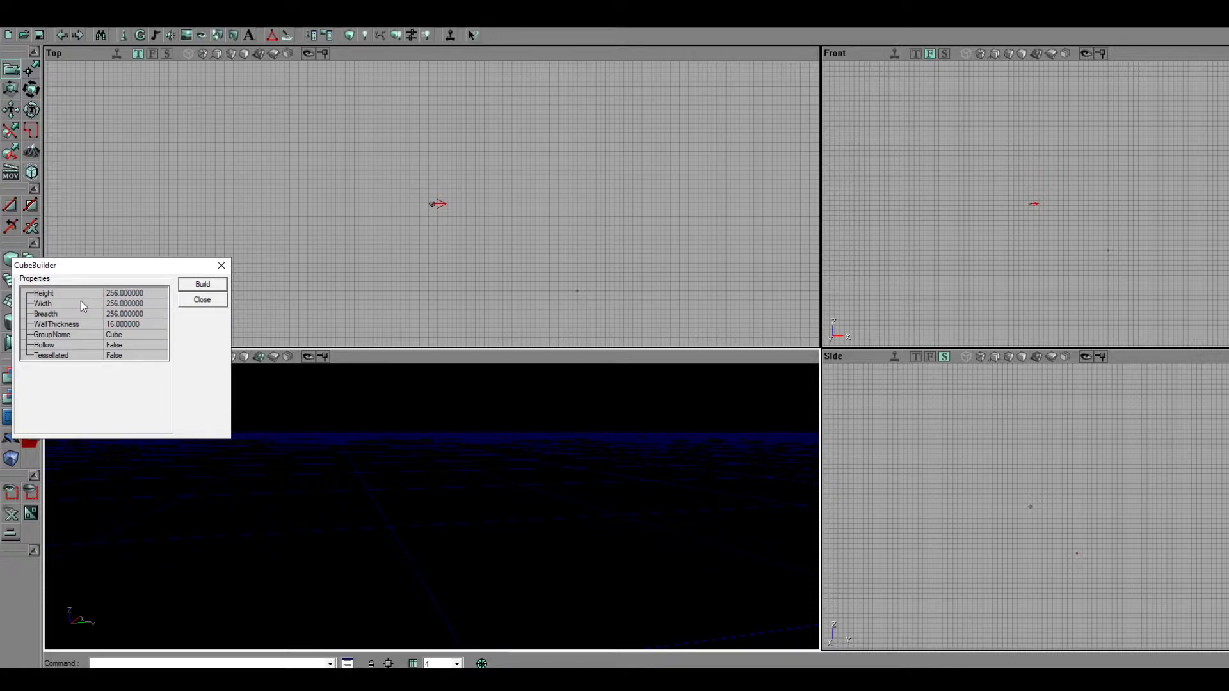
left_click(120, 293)
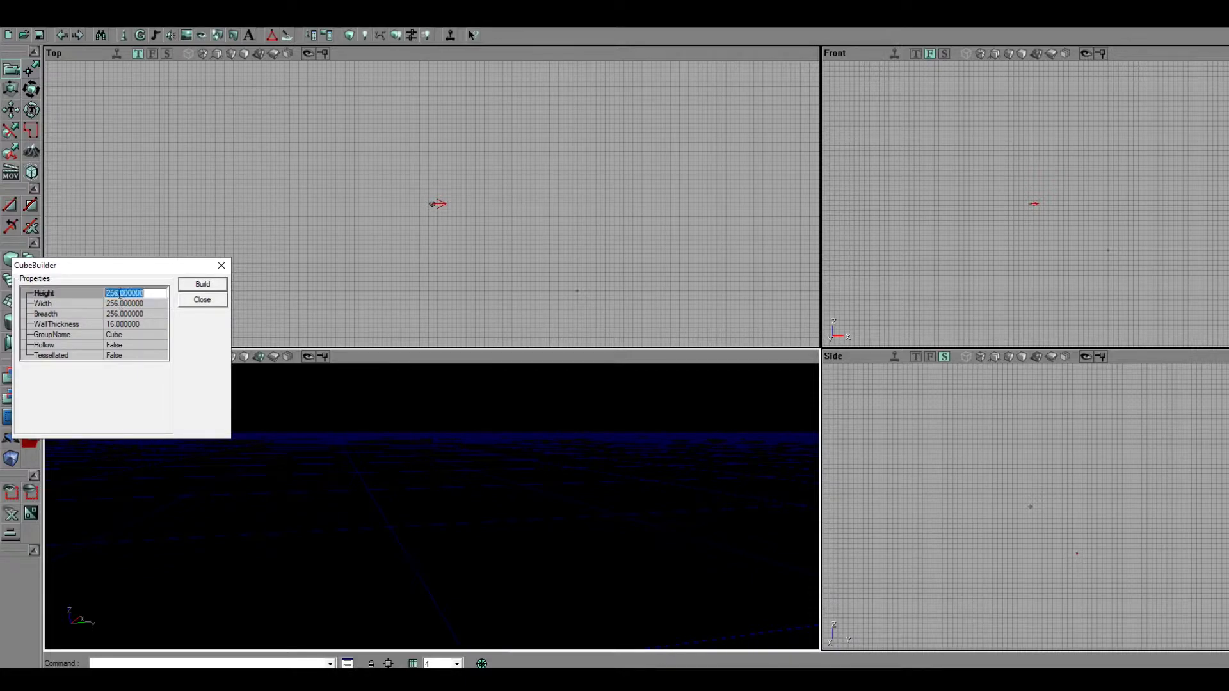
type("1024")
left_click_drag(122, 294, 90, 291)
key("ctrl+c")
left_click(124, 304)
key("ctrl+v")
left_click(133, 312)
key("ctrl+v")
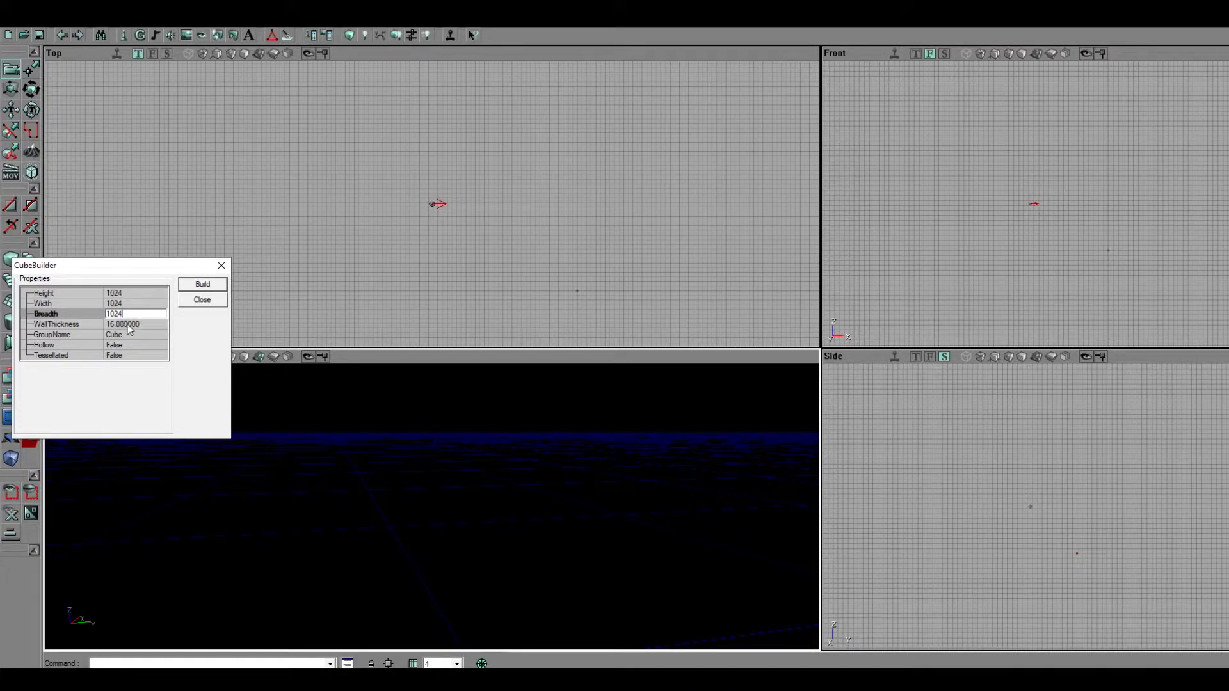
left_click(199, 284)
left_click(202, 300)
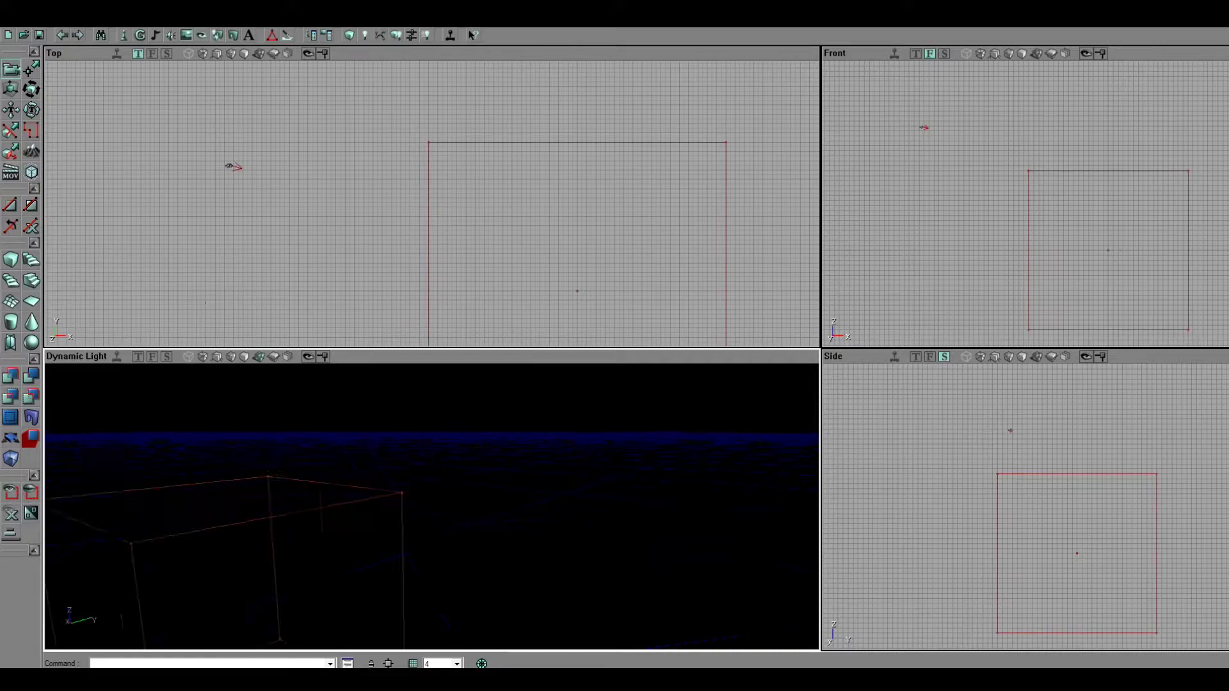
- Examine the new cube brush from different distances and angles in the Top, Front and perspective views
left_click_drag(492, 220, 359, 174)
scroll(432, 203, "down", 3)
scroll(432, 203, "down", 3)
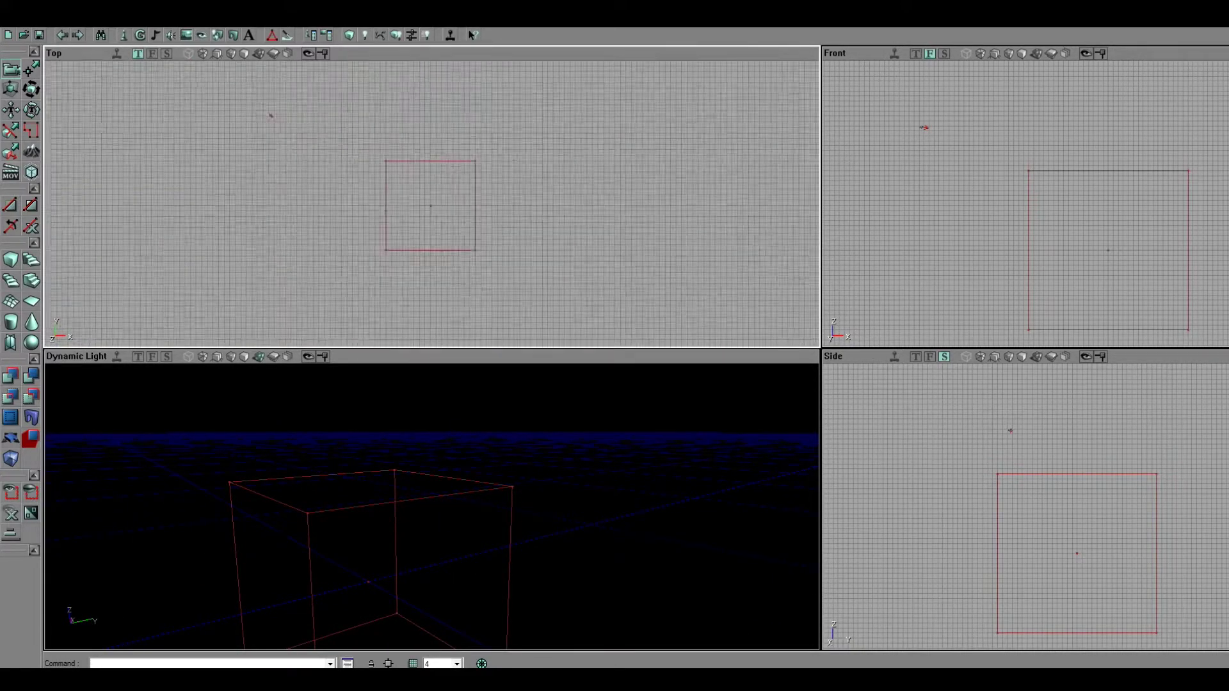
scroll(432, 203, "up", 6)
scroll(432, 204, "down", 6)
left_click_drag(432, 204, 457, 228)
left_click_drag(290, 142, 272, 122)
scroll(431, 203, "up", 6)
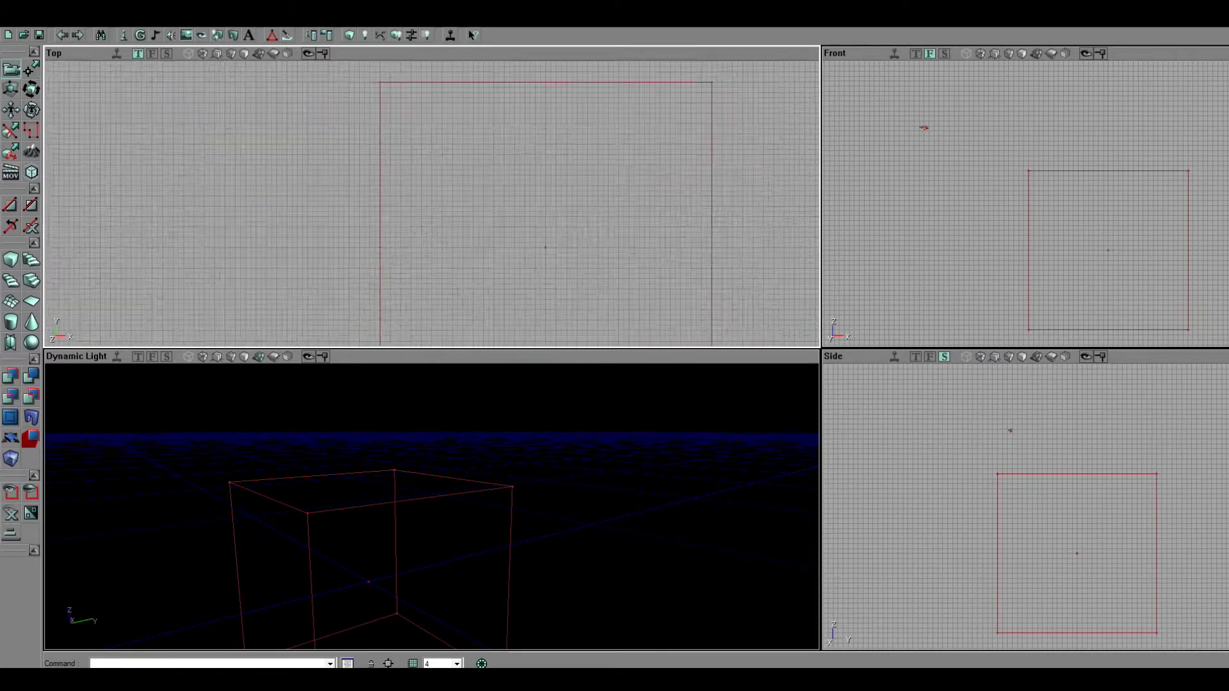
scroll(432, 204, "down", 3)
scroll(432, 203, "up", 2)
scroll(432, 204, "down", 6)
scroll(432, 204, "up", 5)
left_click_drag(1108, 250, 1051, 233)
left_click_drag(368, 582, 467, 384)
mouse_move(468, 384)
right_mouse_down()
mouse_move(467, 512)
mouse_move(468, 403)
right_mouse_up()
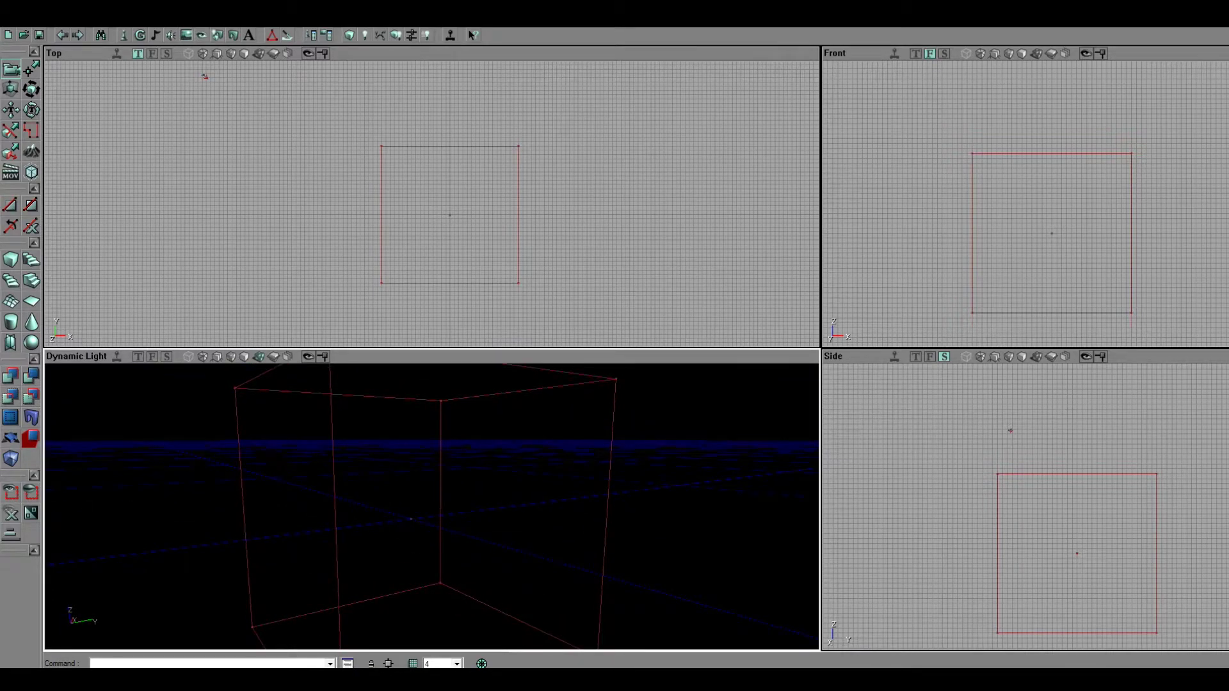
left_click_drag(467, 403, 466, 375)
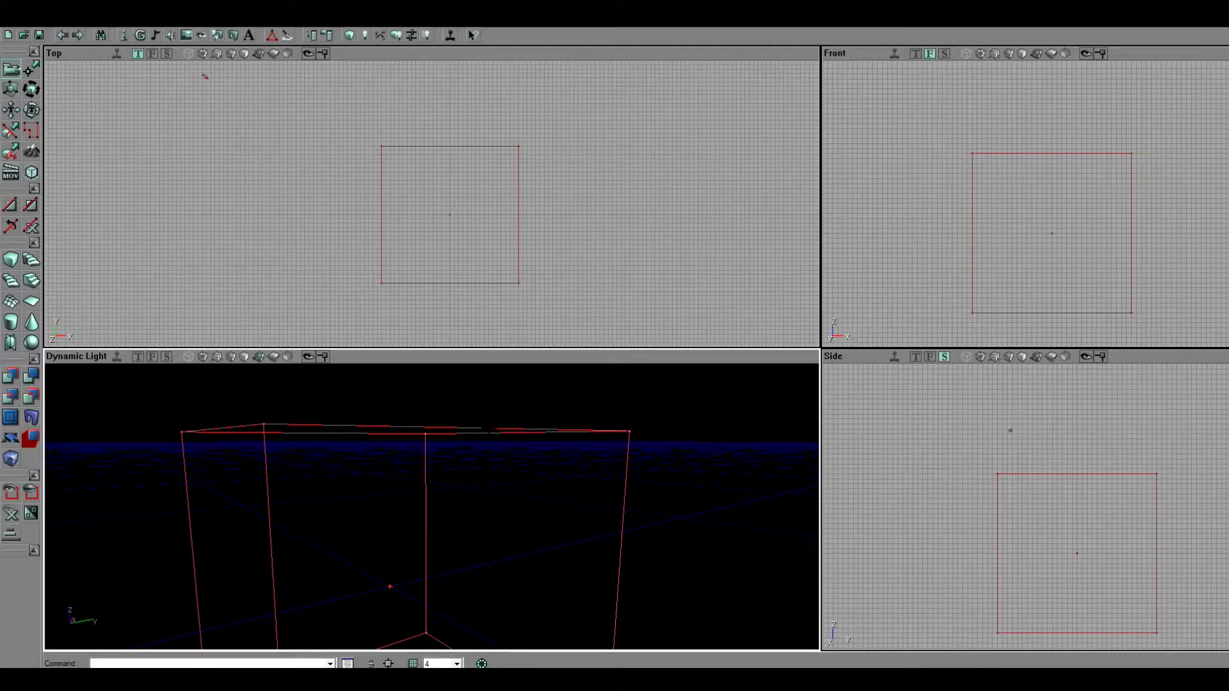
key("Down")
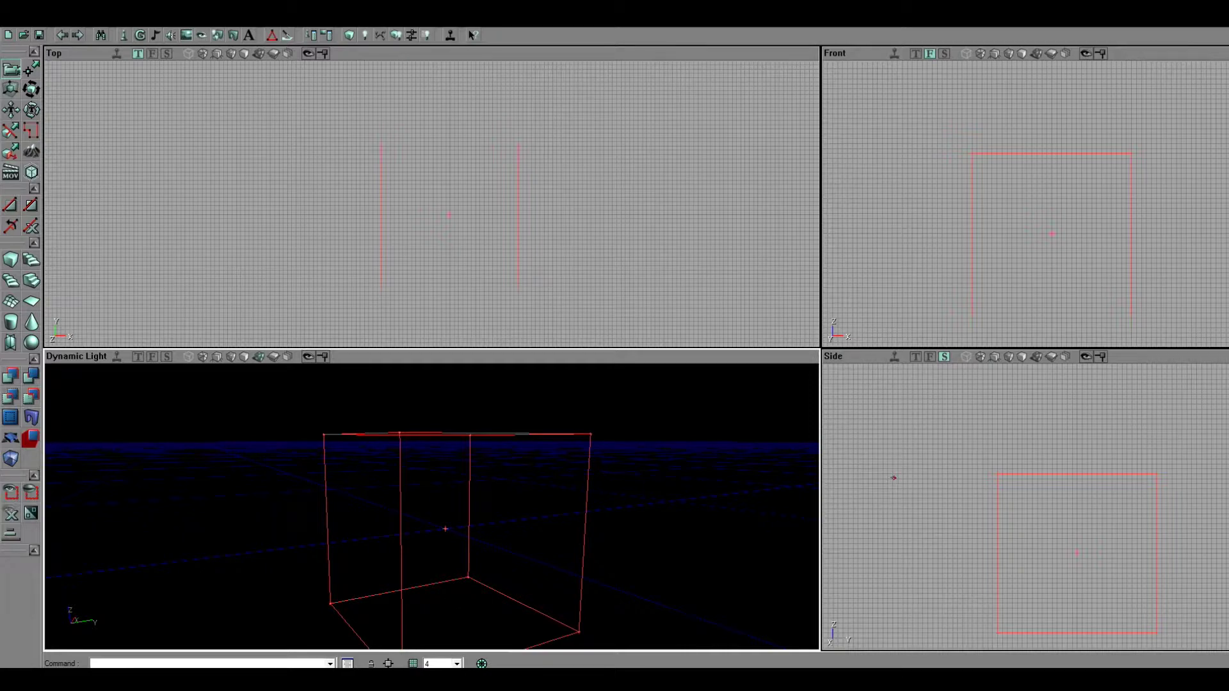
- Set the drag grid size to 16 and move the cube brush upward in the Front view
left_click_drag(1009, 150, 973, 144)
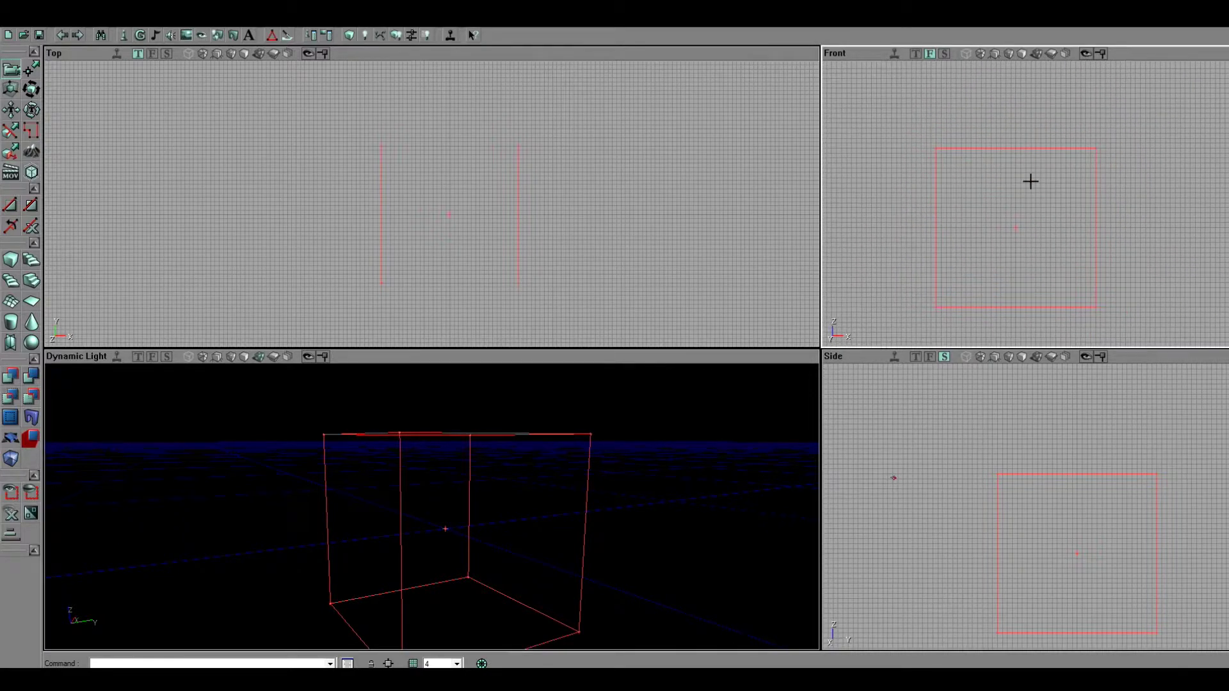
left_click_drag(1030, 182, 1032, 146)
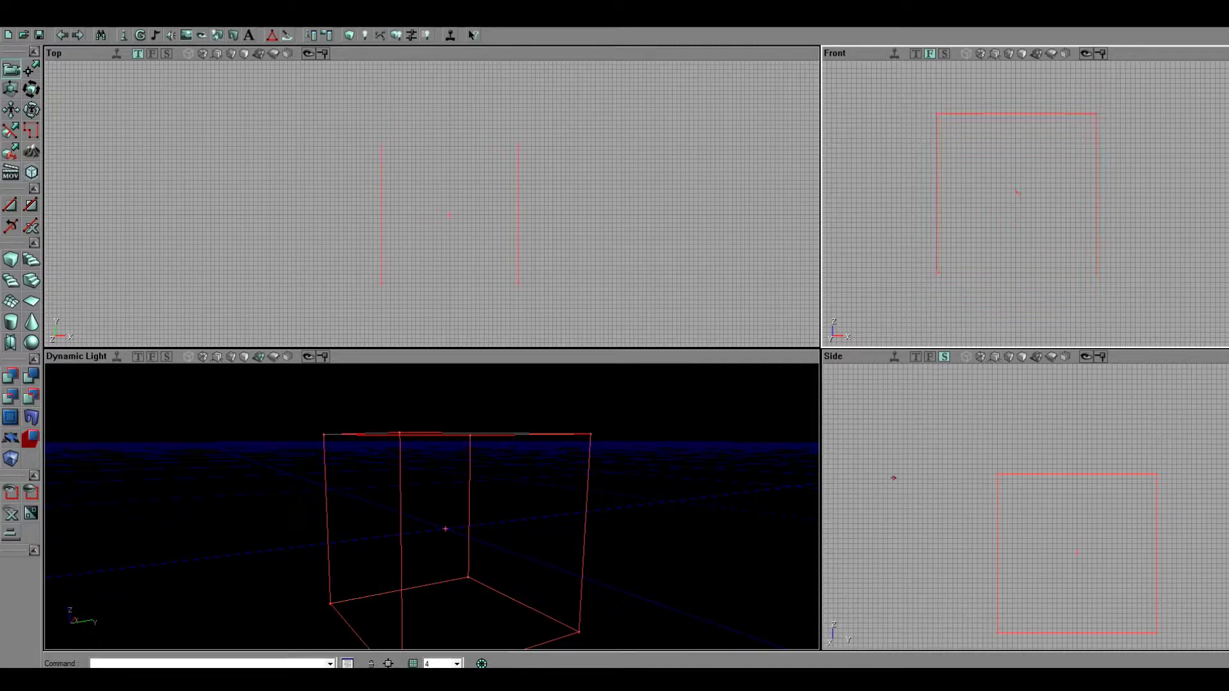
left_click(456, 663)
left_click(435, 585)
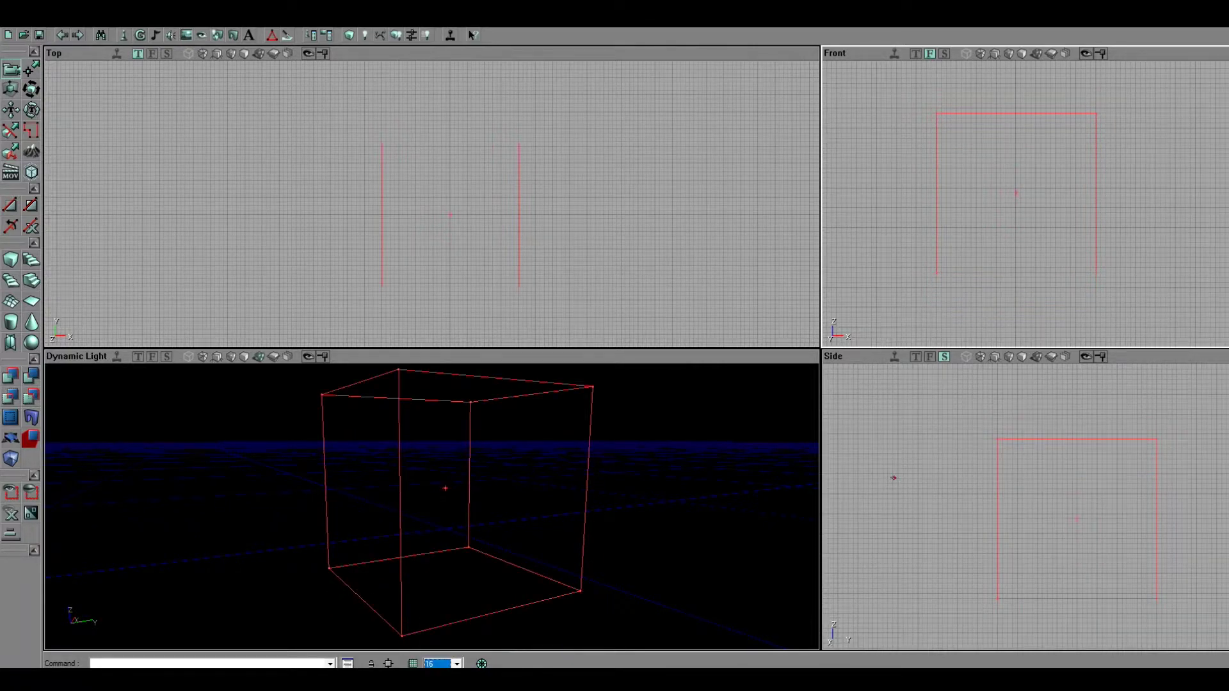
mouse_move(1037, 234)
left_mouse_down()
mouse_move(1039, 213)
mouse_move(1009, 247)
left_mouse_up()
- Subtract the cube brush from the world to carve out a hollow room
right_click_drag(683, 389, 680, 360)
left_click_drag(681, 360, 652, 448)
key("Up")
key("Page_Up")
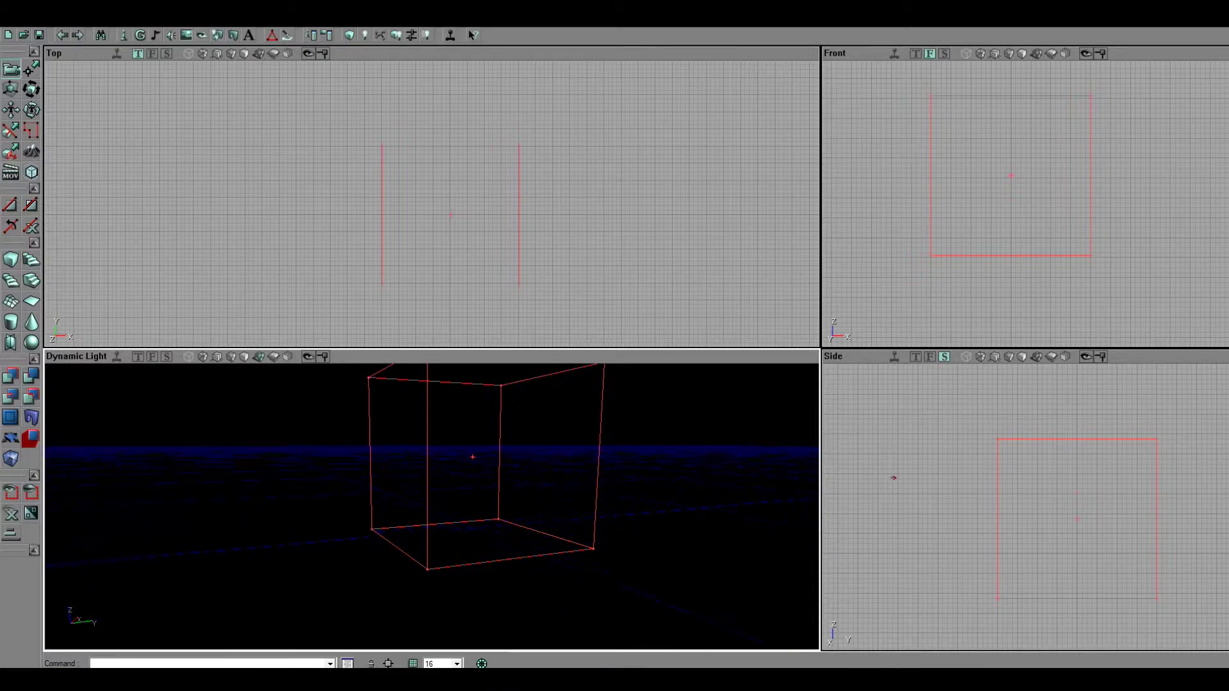
left_click_drag(651, 448, 652, 422)
mouse_move(651, 422)
right_mouse_down()
mouse_move(651, 461)
mouse_move(651, 441)
right_mouse_up()
left_click_drag(651, 441, 652, 423)
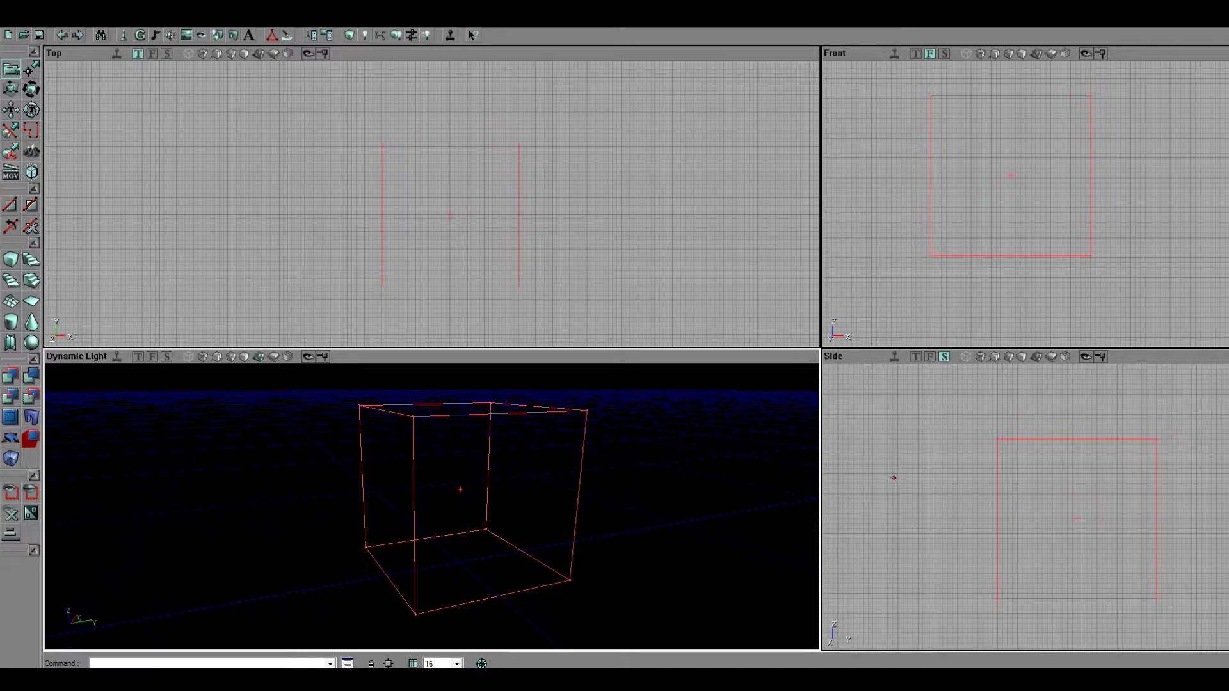
left_click(31, 378)
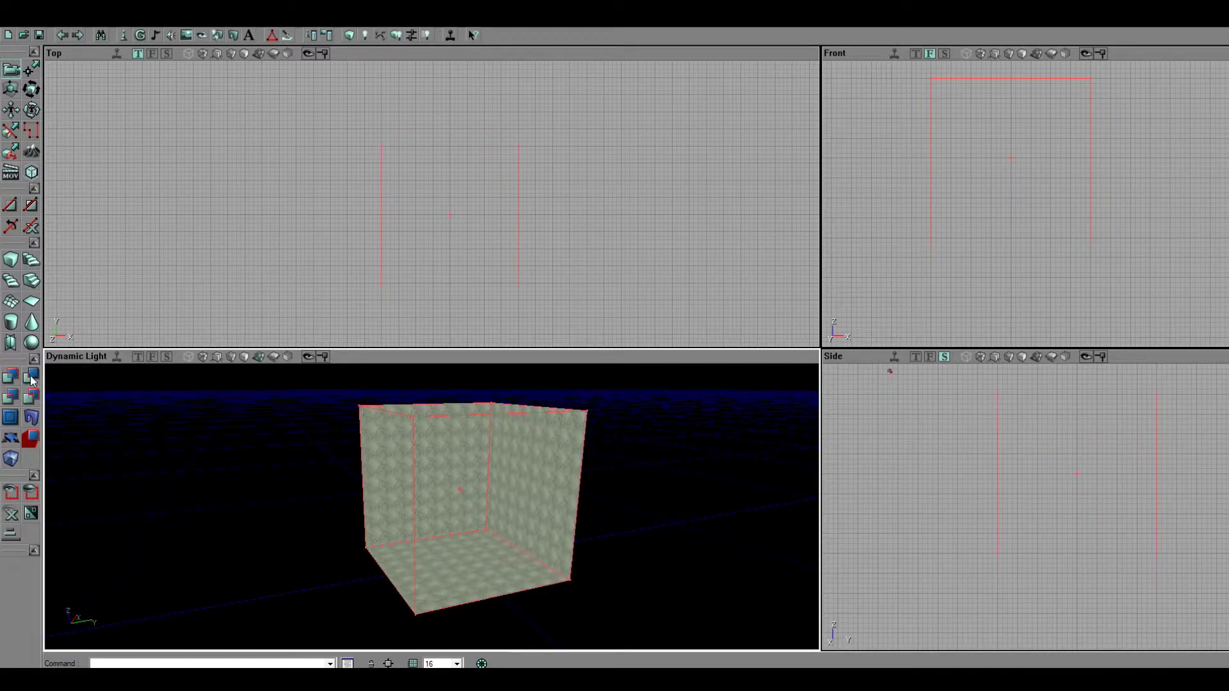
- Examine the walls, ceiling and corners from inside the subtracted room
left_click_drag(531, 516, 492, 464)
right_click_drag(493, 464, 520, 426)
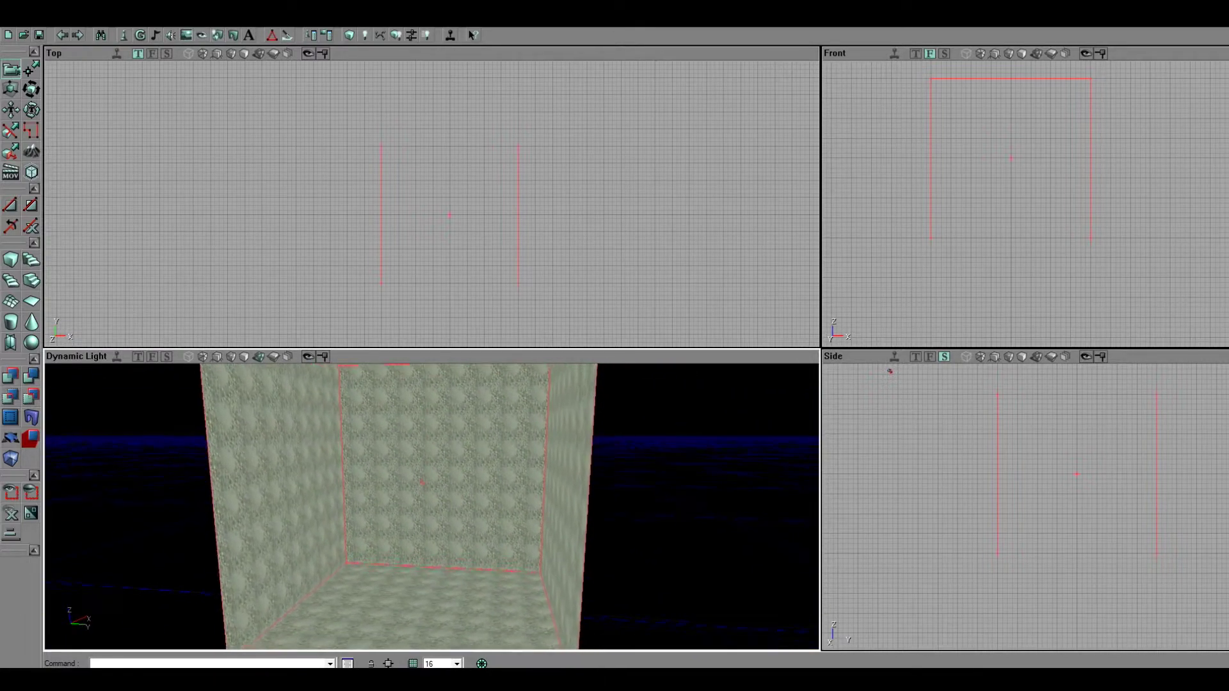
left_click_drag(550, 473, 560, 489)
left_click_drag(431, 506, 503, 479)
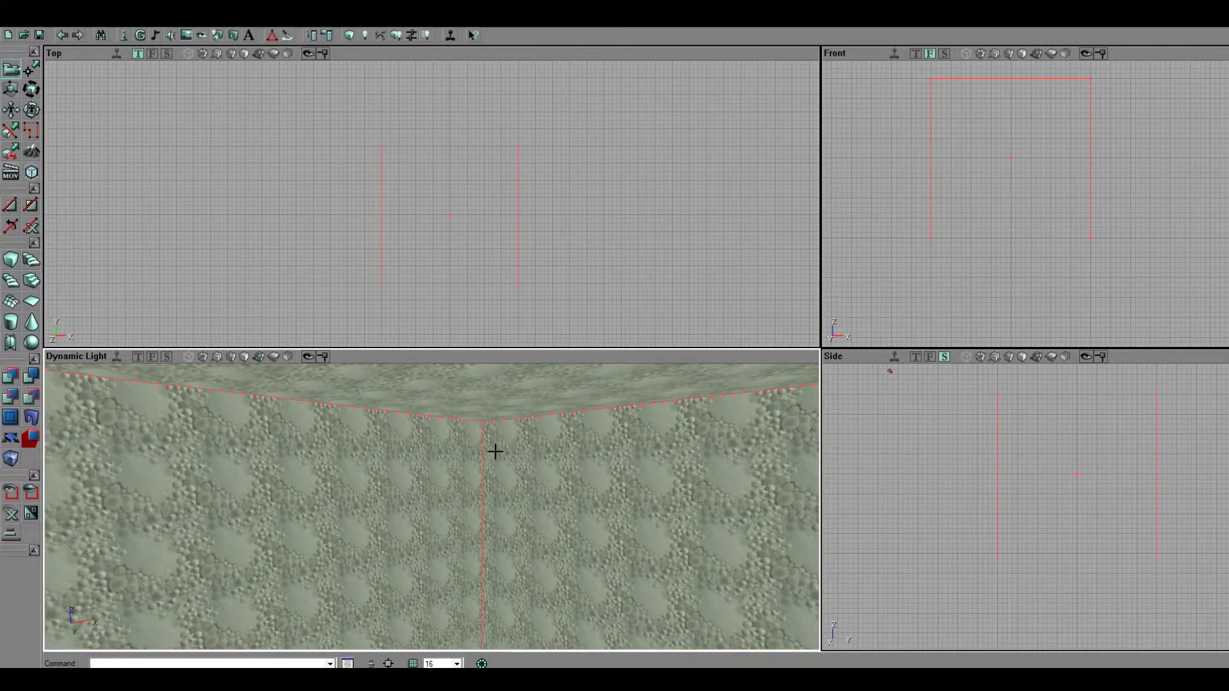
left_click_drag(495, 451, 494, 525)
right_click_drag(495, 524, 502, 544)
mouse_move(502, 544)
left_mouse_down()
mouse_move(503, 486)
mouse_move(502, 557)
left_mouse_up()
left_click_drag(486, 454, 585, 491)
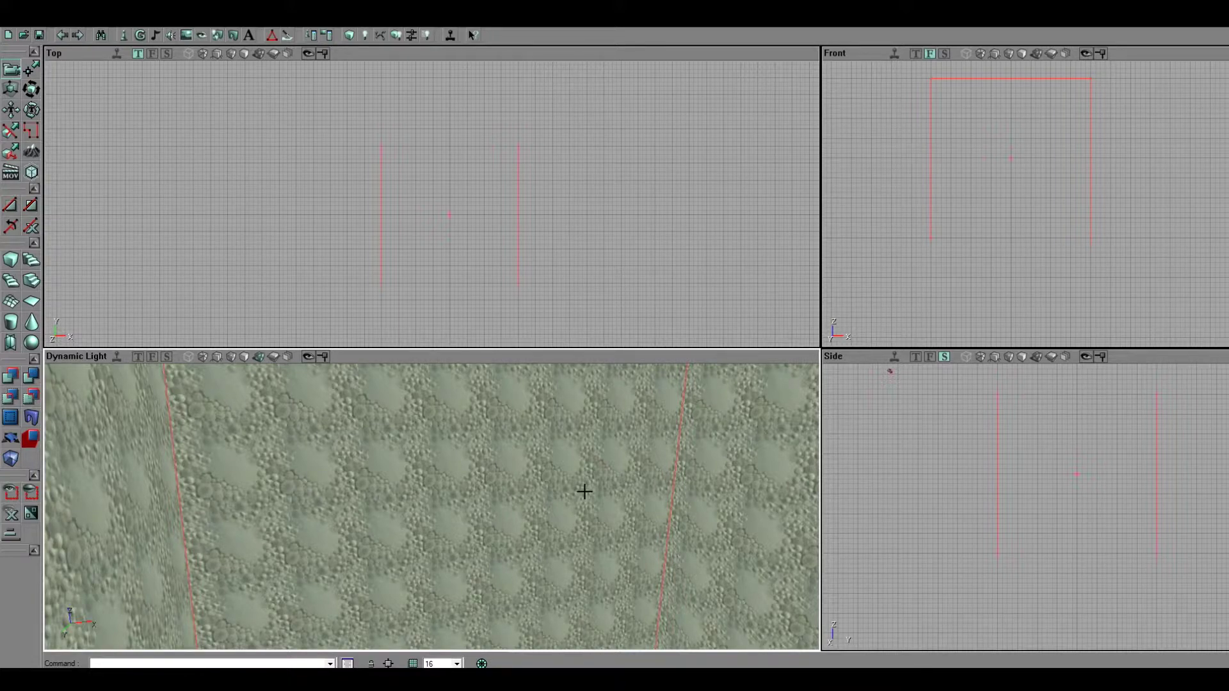
left_click_drag(584, 492, 483, 469)
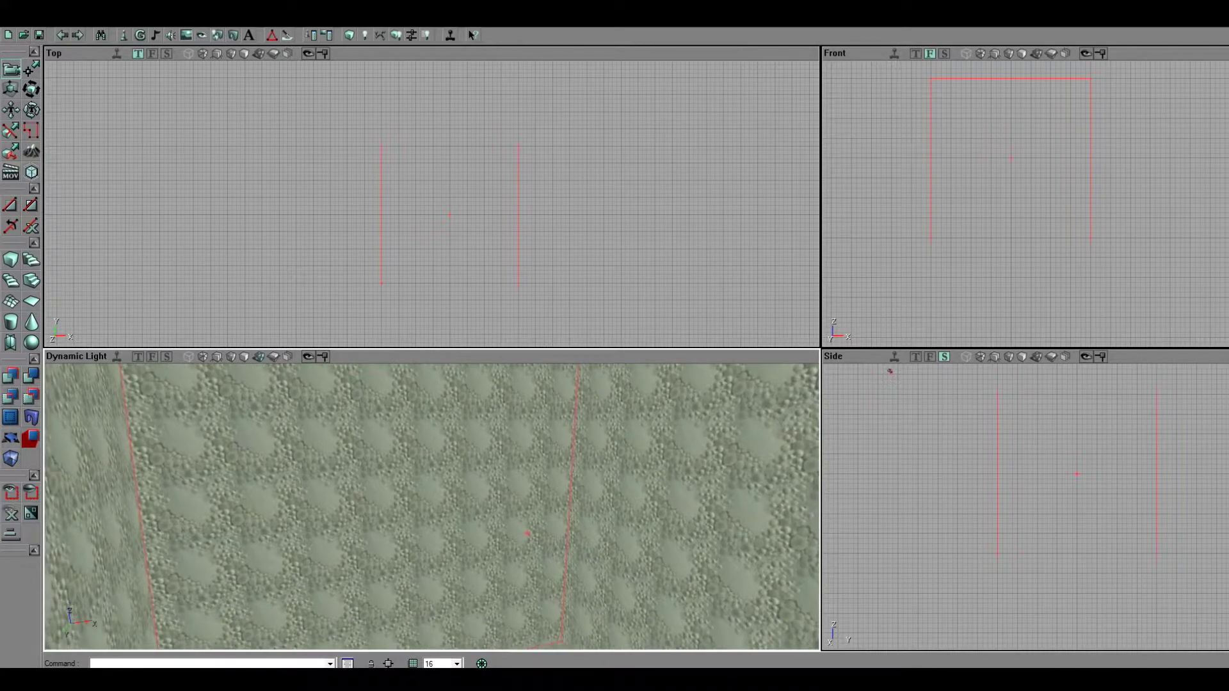
- Load the texture package 4_FGM_PIB_Tex.utx into the texture browser
left_click(186, 35)
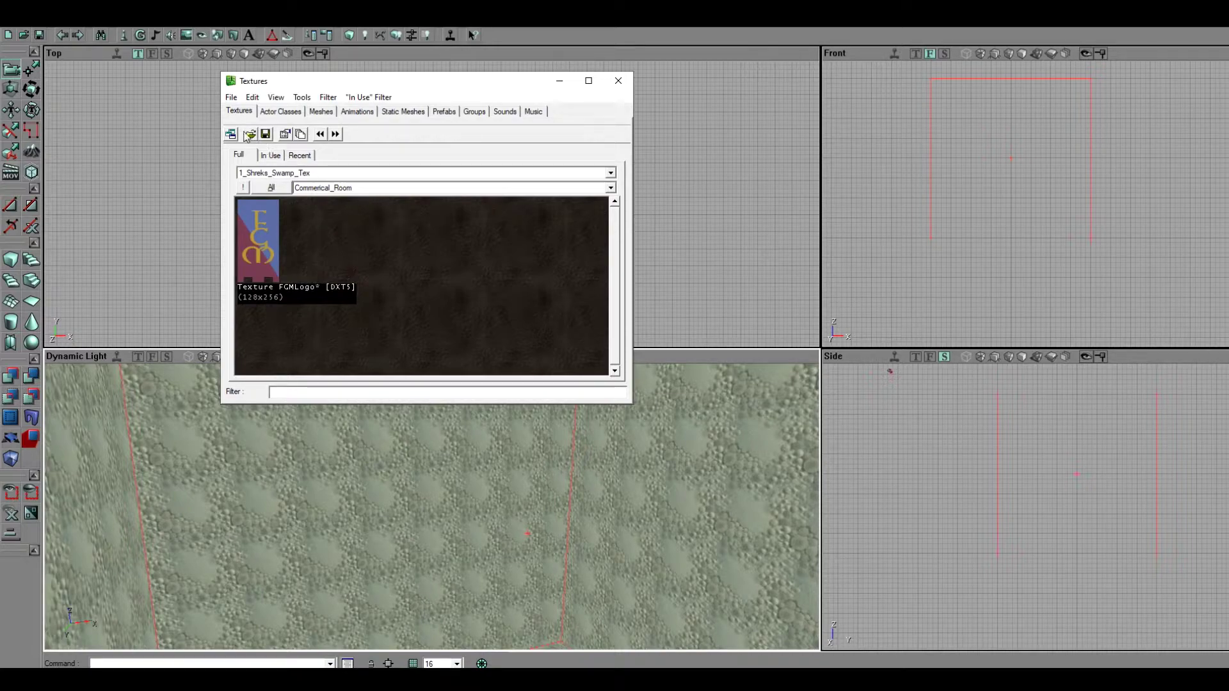
left_click(250, 134)
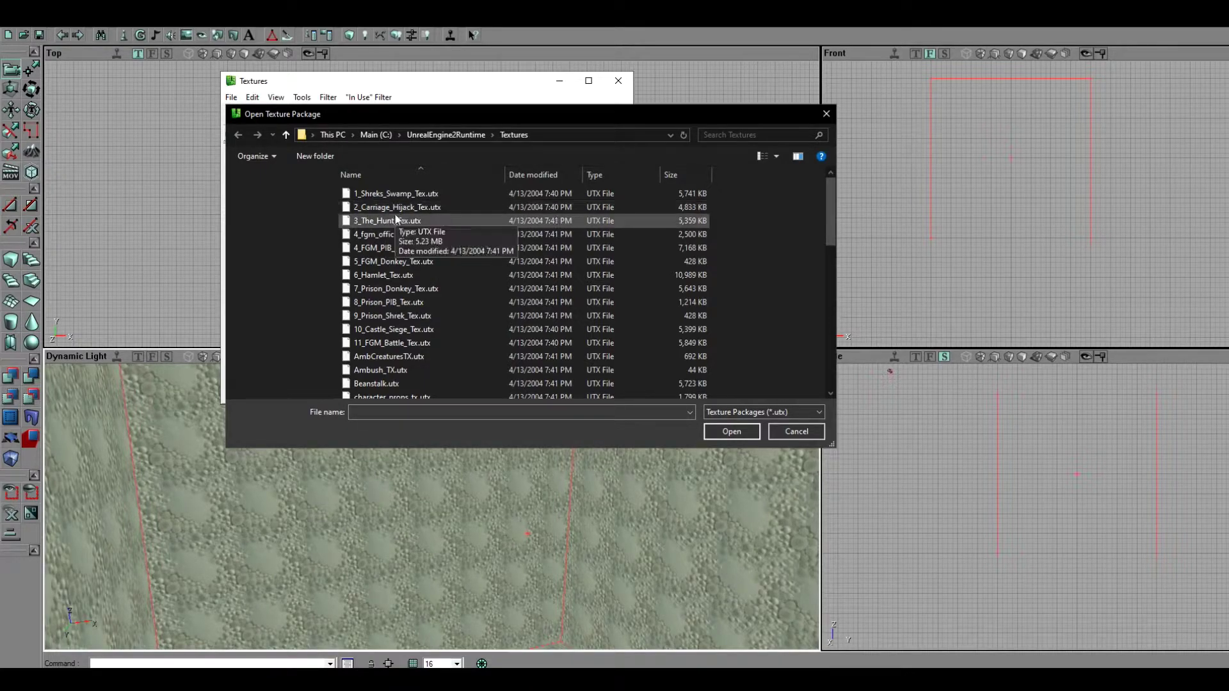
left_click(437, 263)
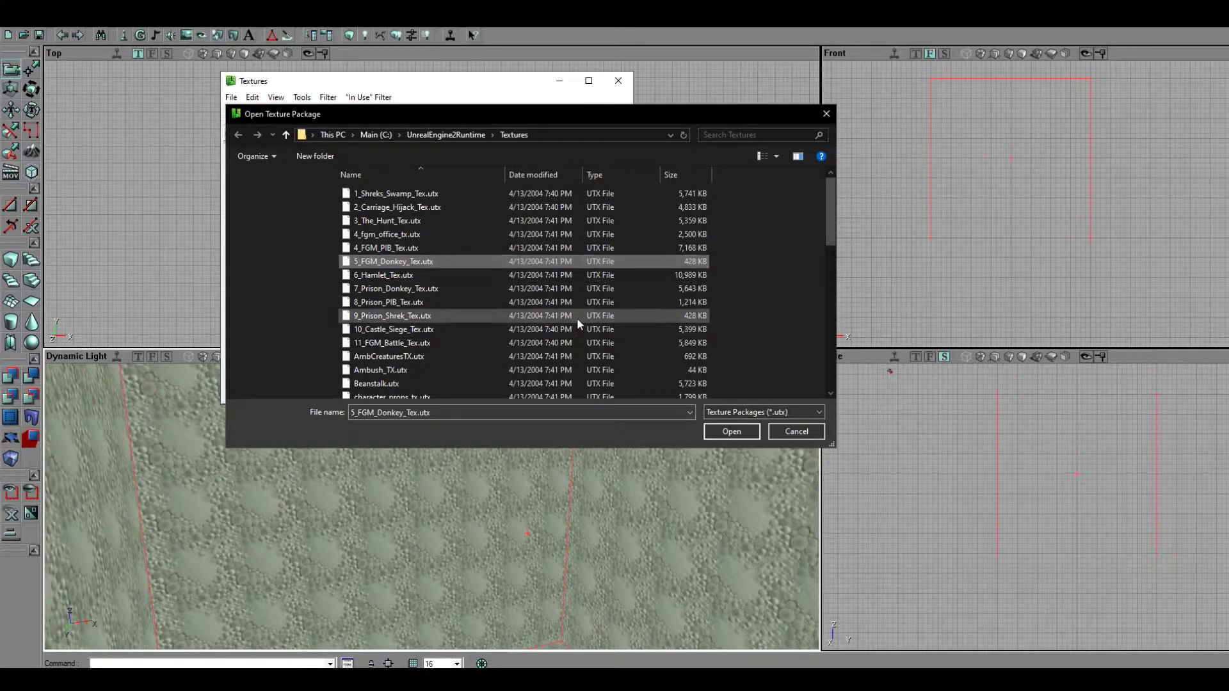
left_click(577, 317)
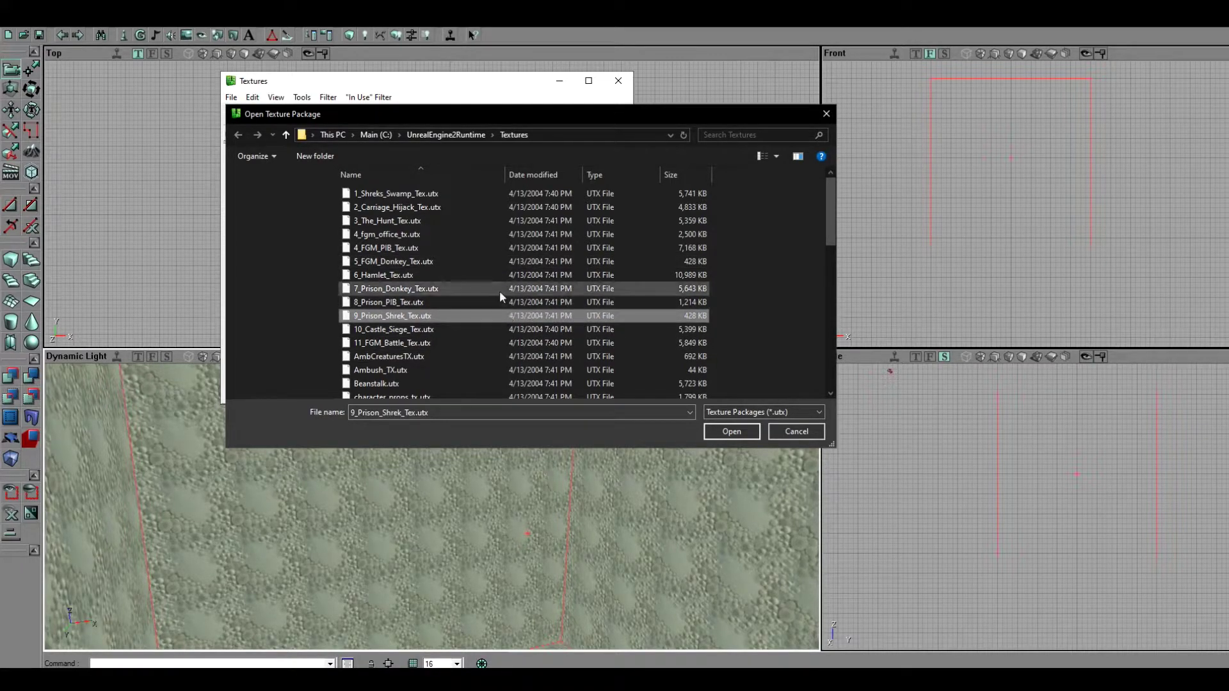
left_click(450, 251)
double_click(447, 248)
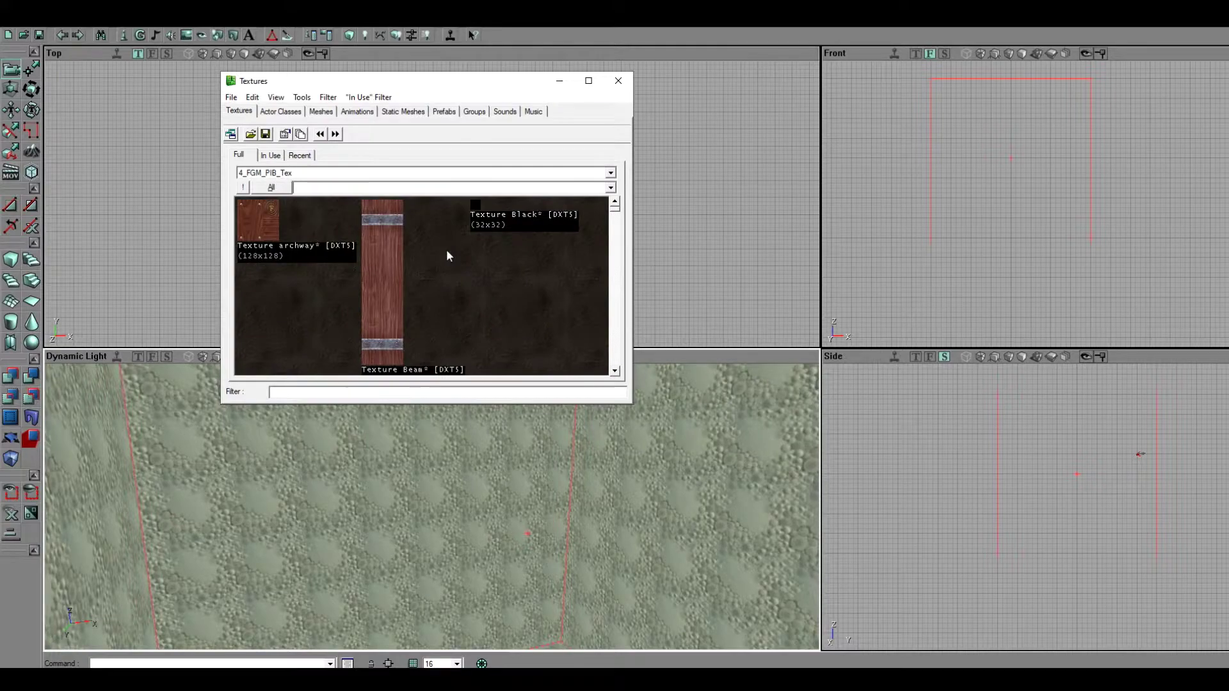
- Enlarge the texture browser, select the vent_inside texture from the 4_FGM_PIB_Tex package, and minimize the browser
left_click(588, 81)
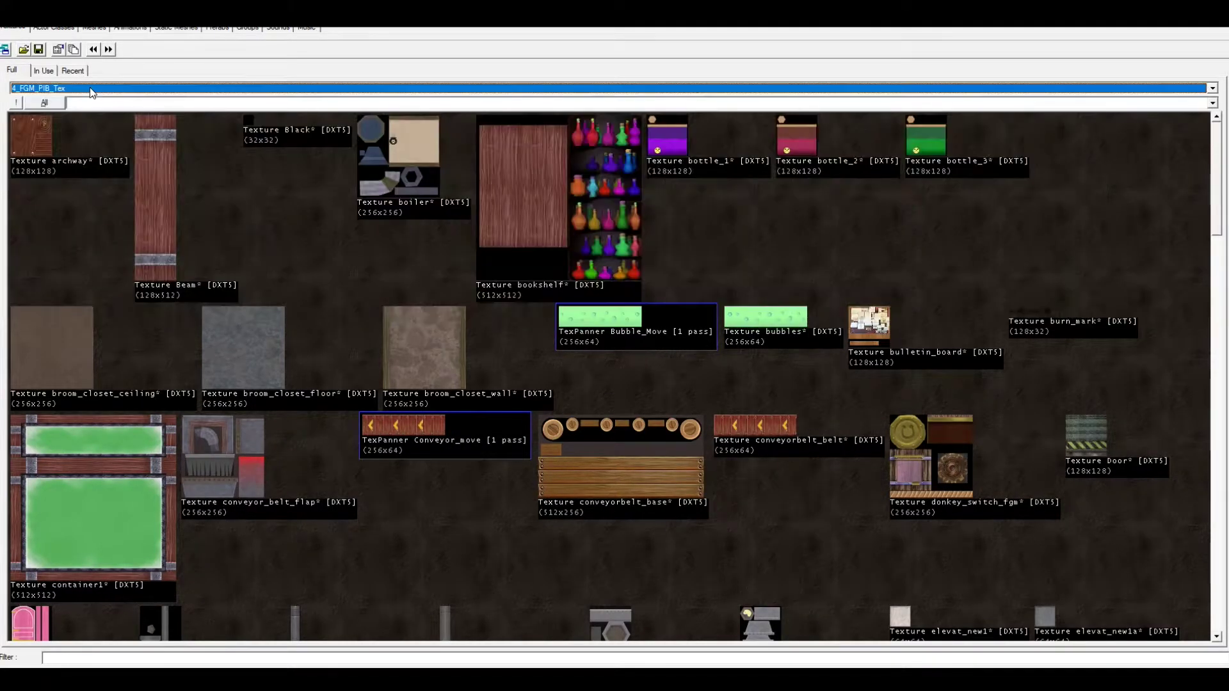
left_click(90, 87)
left_click(90, 87)
left_click(148, 89)
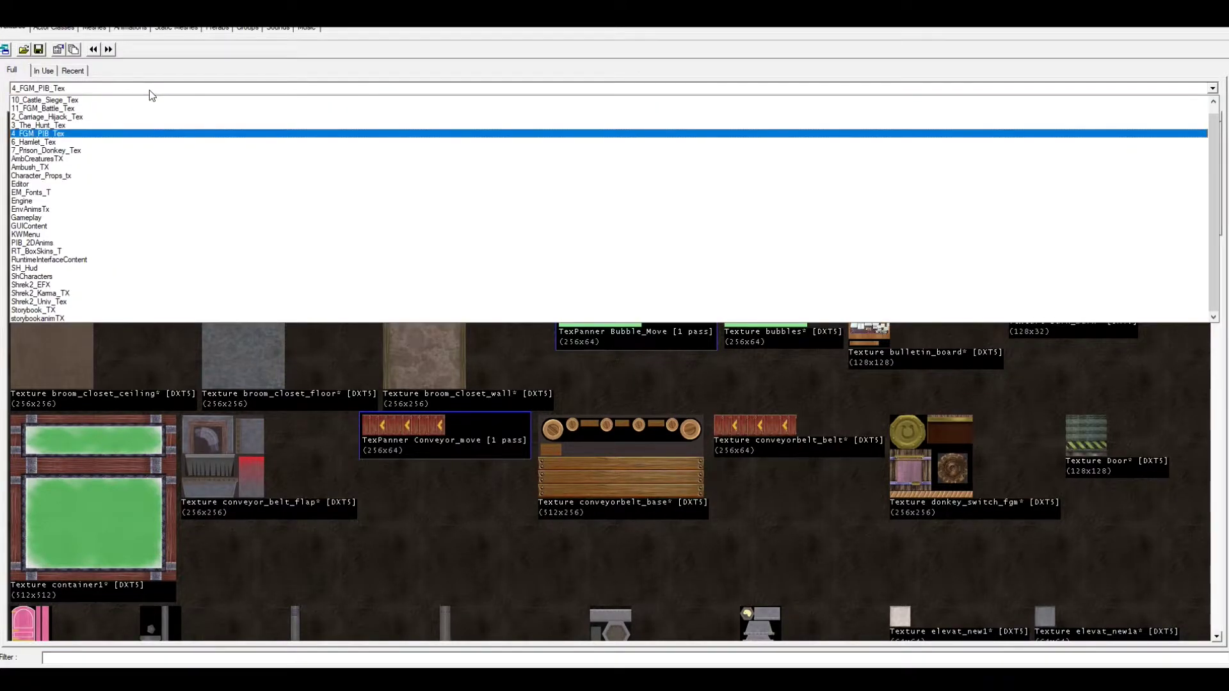
left_click(149, 90)
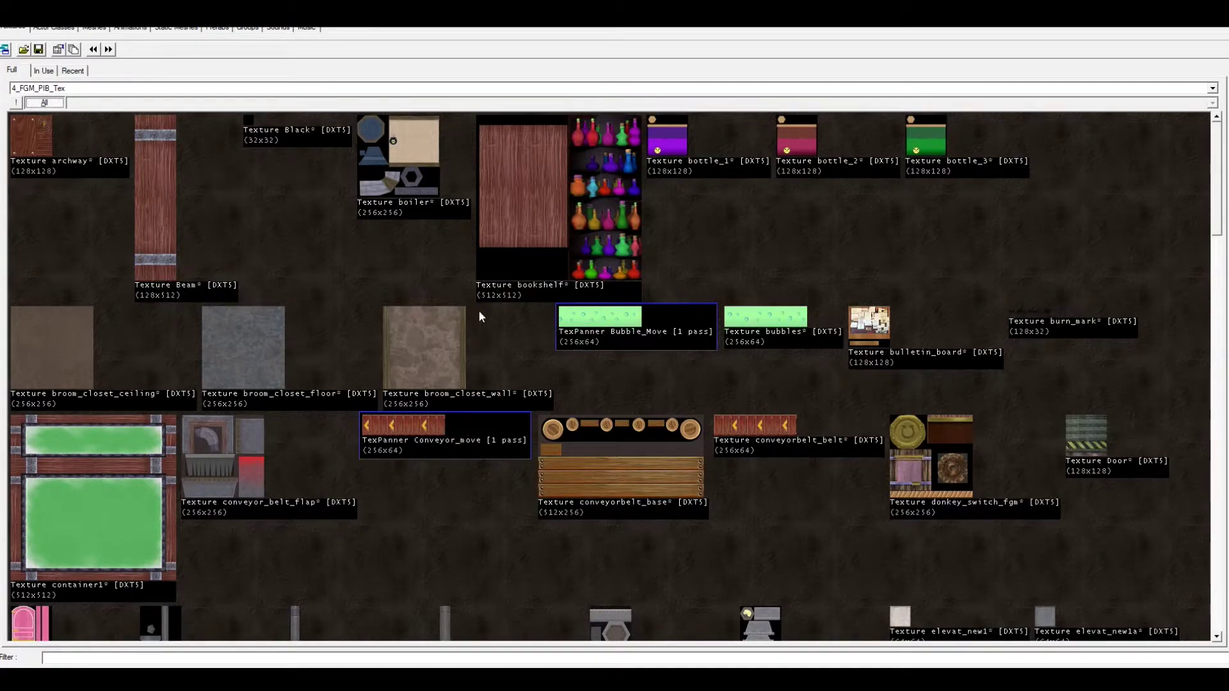
scroll(640, 242, "down", 20)
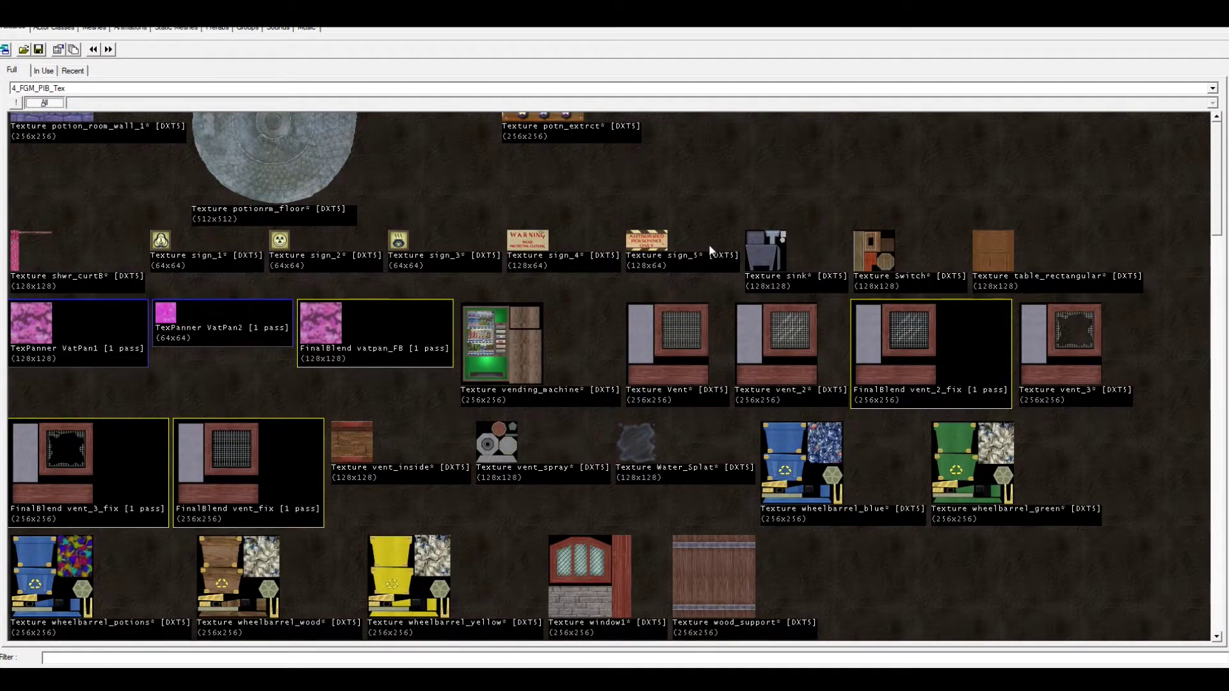
left_click(353, 433)
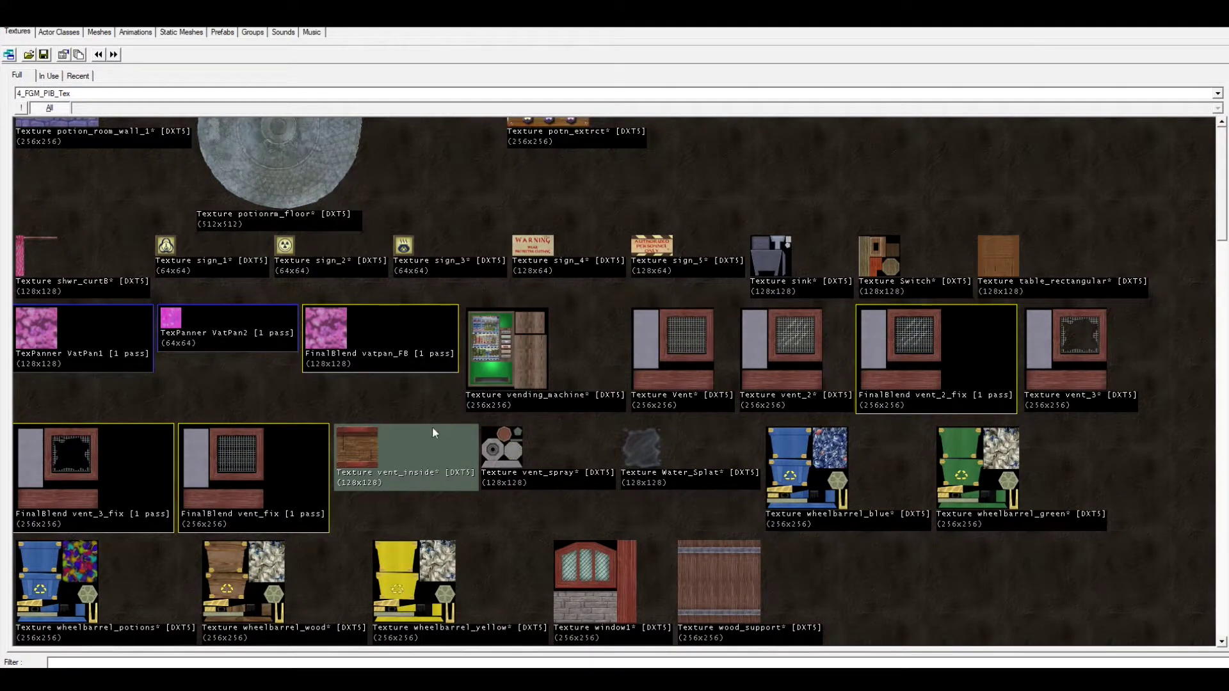
left_click(1155, 8)
- Select one wall of the room and extend the selection to its adjoining walls and ceiling
left_click_drag(430, 487, 430, 569)
mouse_move(489, 473)
right_mouse_down()
mouse_move(512, 441)
mouse_move(496, 473)
right_mouse_up()
left_click_drag(496, 472, 496, 410)
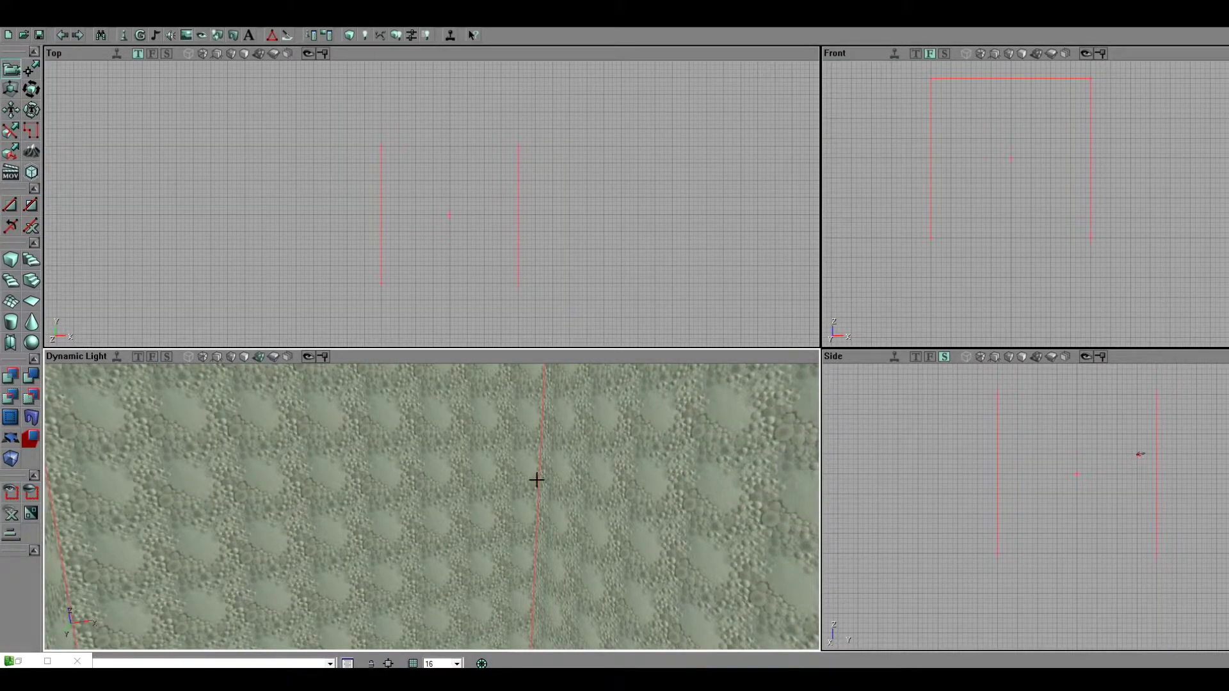
left_click(493, 419)
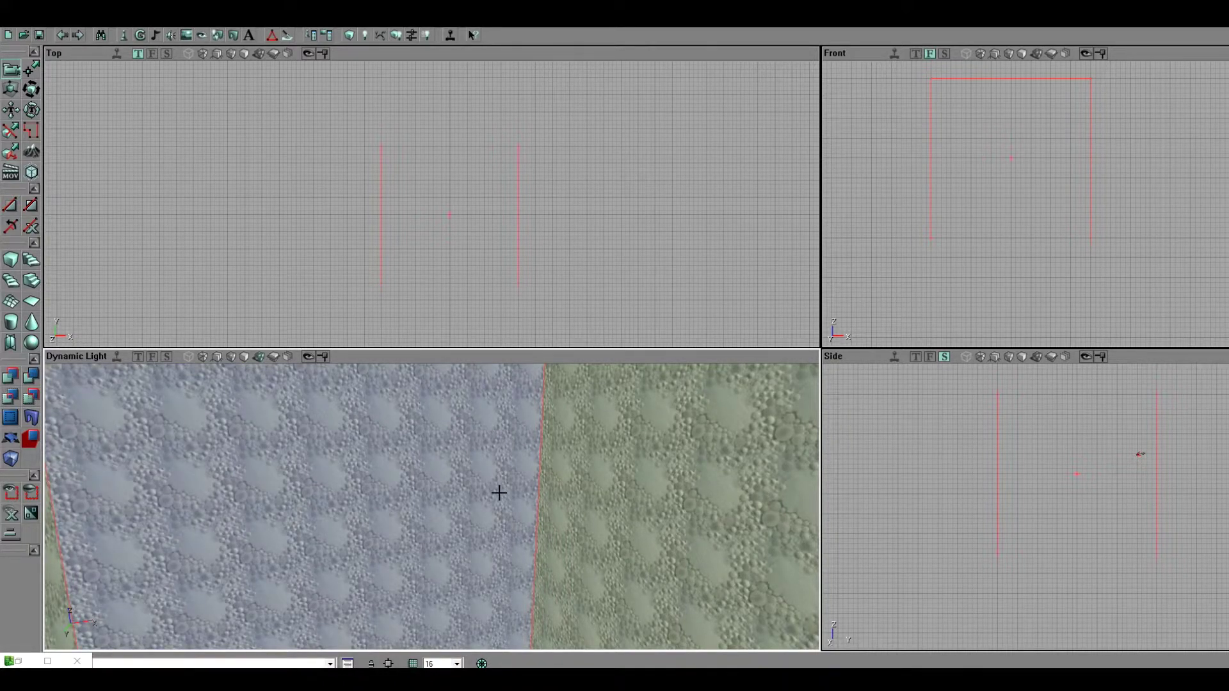
left_click_drag(500, 494, 499, 518)
right_click_drag(499, 518, 500, 486)
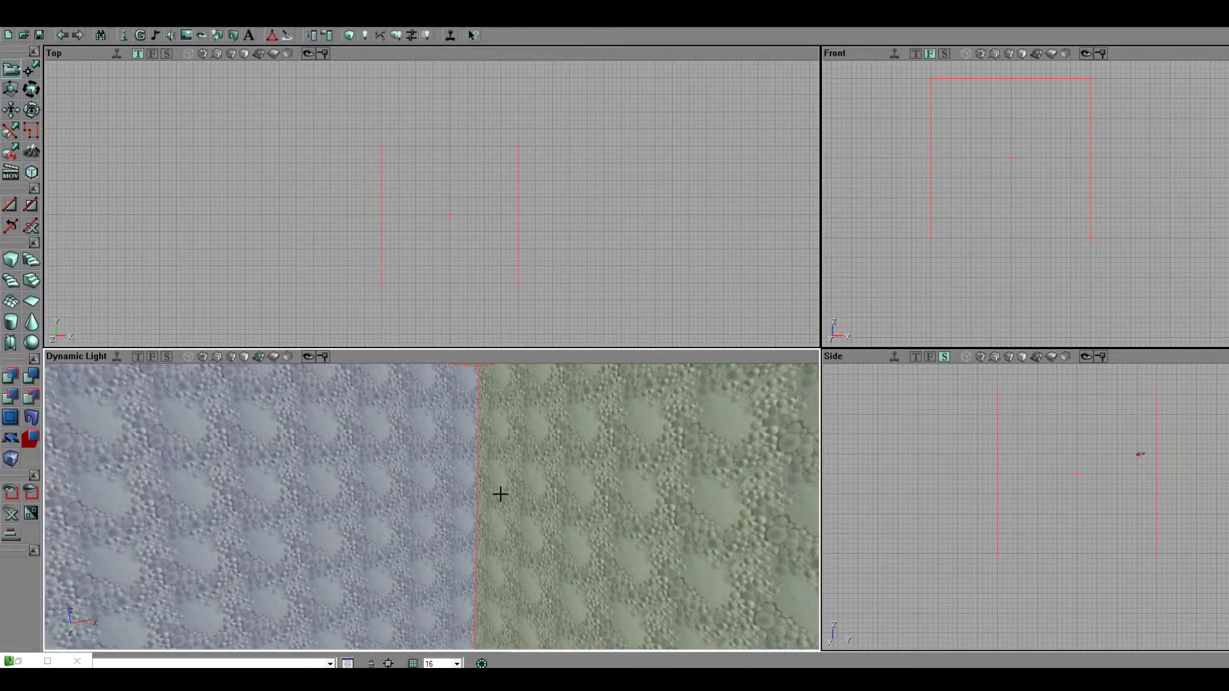
left_click(500, 494, "ctrl")
left_click_drag(532, 504, 528, 575)
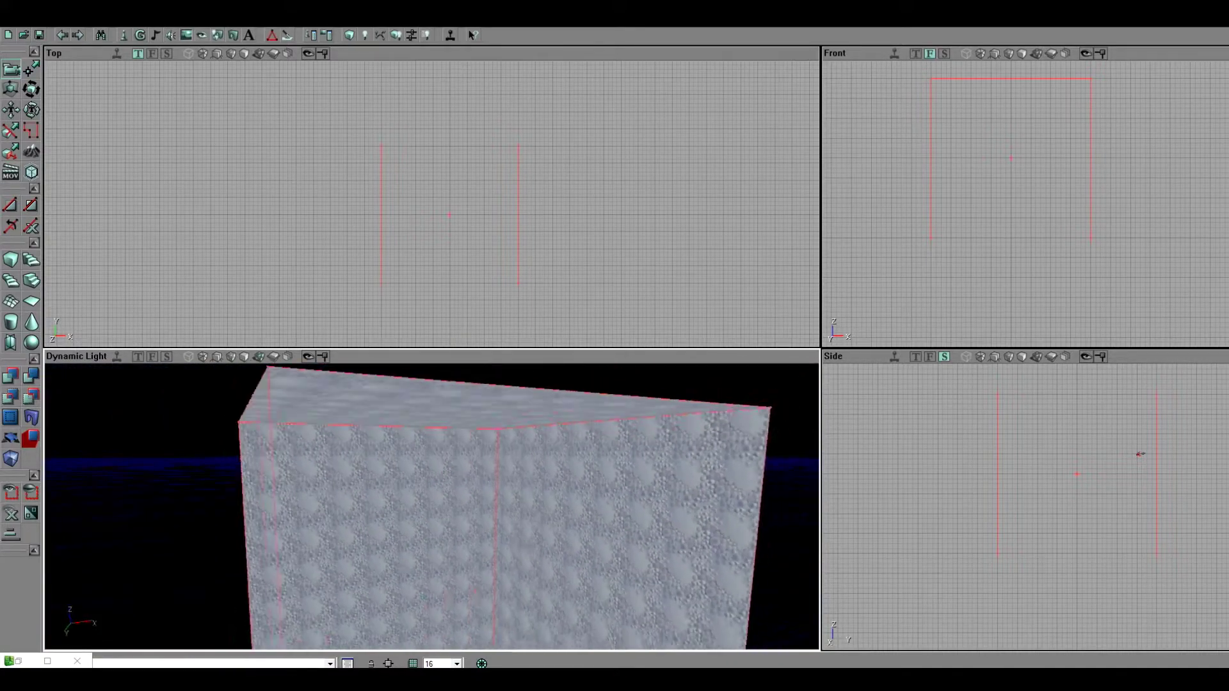
left_click_drag(500, 519, 535, 499)
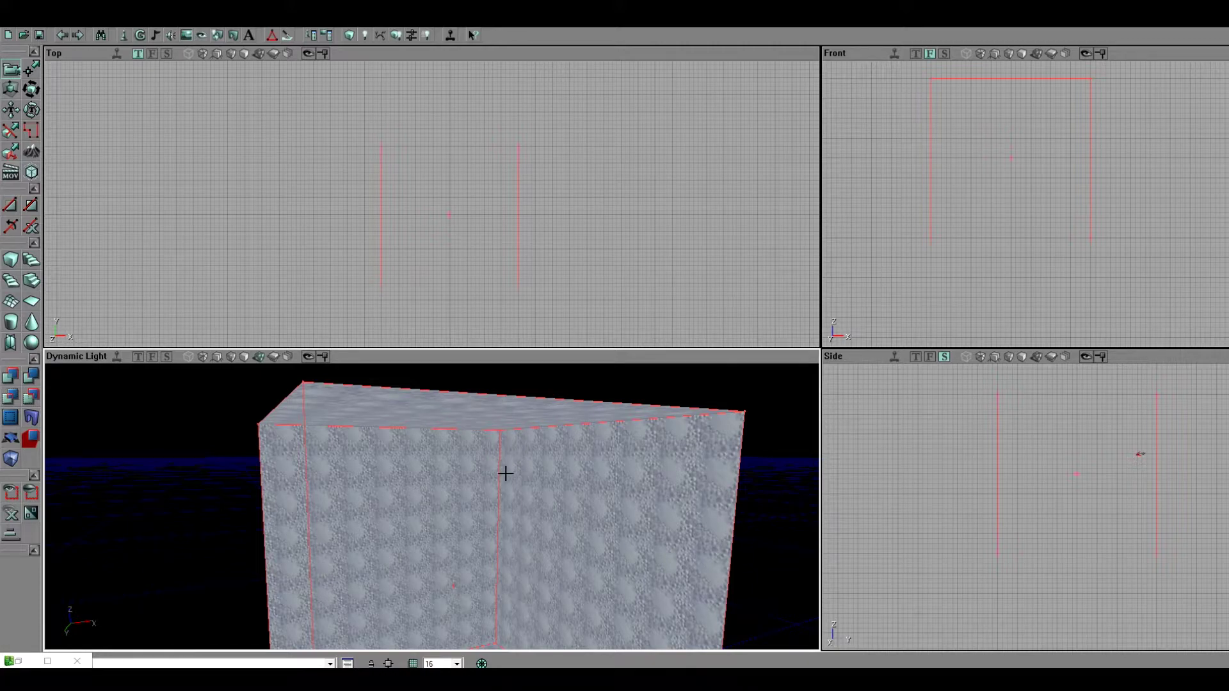
- Move the red builder brush clear of the subtracted room in the top view, with realtime preview switched on during the final adjustment
mouse_move(494, 152)
left_mouse_down()
mouse_move(489, 141)
mouse_move(500, 147)
left_mouse_up()
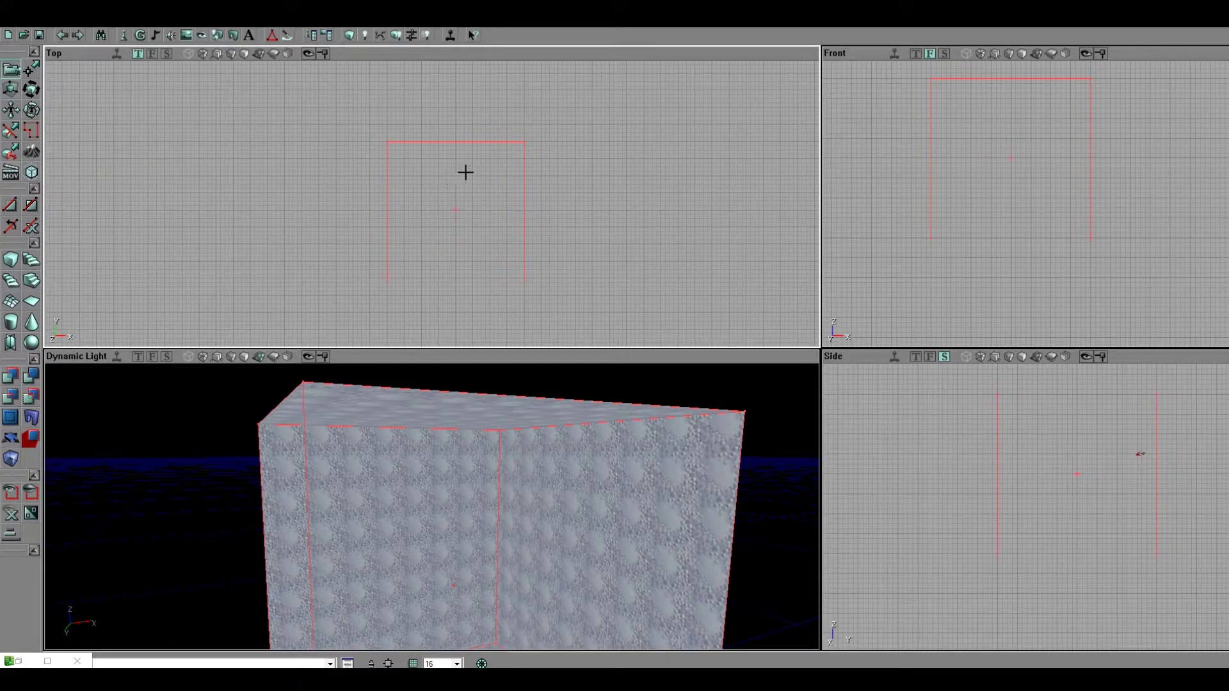
mouse_move(467, 172)
left_mouse_down()
mouse_move(494, 172)
mouse_move(494, 151)
mouse_move(469, 175)
mouse_move(646, 158)
mouse_move(613, 148)
mouse_move(604, 164)
mouse_move(730, 153)
left_mouse_up()
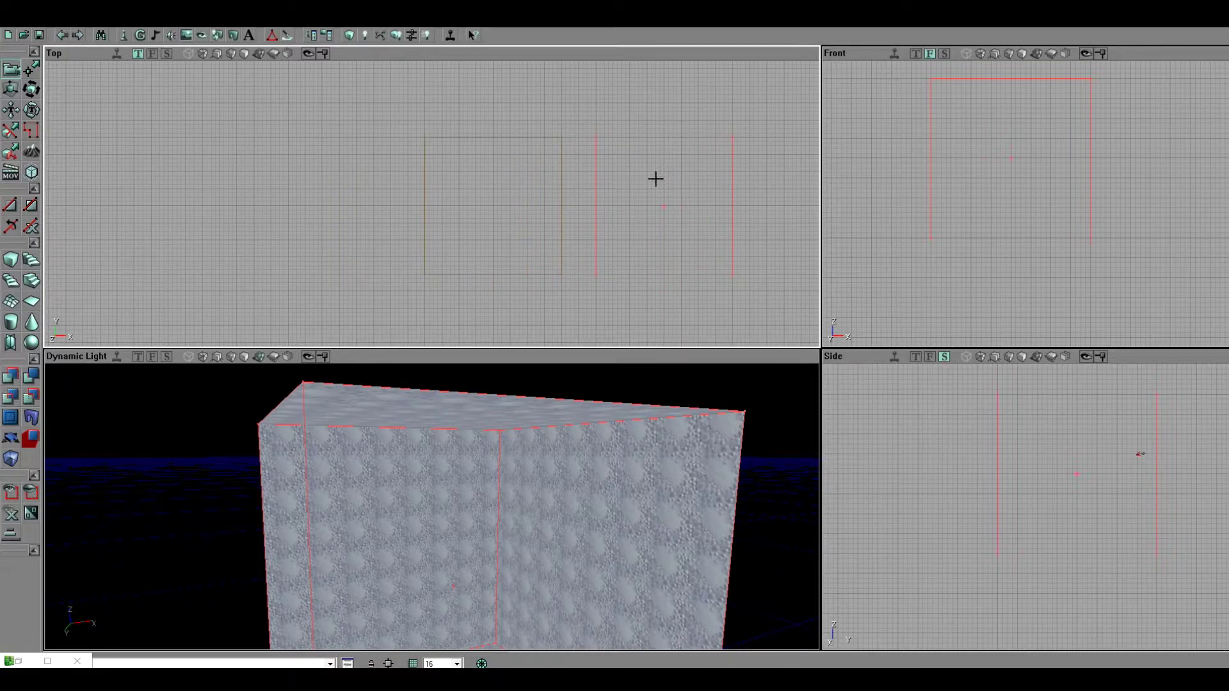
scroll(549, 194, "up", 6)
left_click_drag(479, 127, 467, 217)
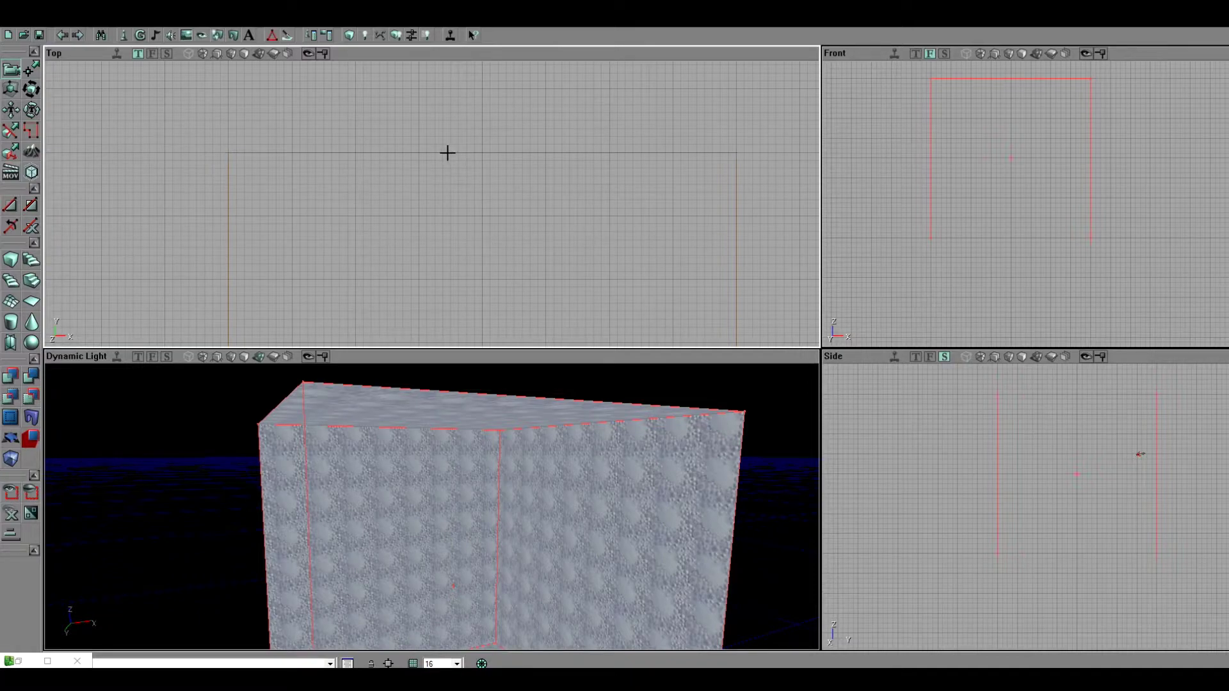
left_click(447, 152)
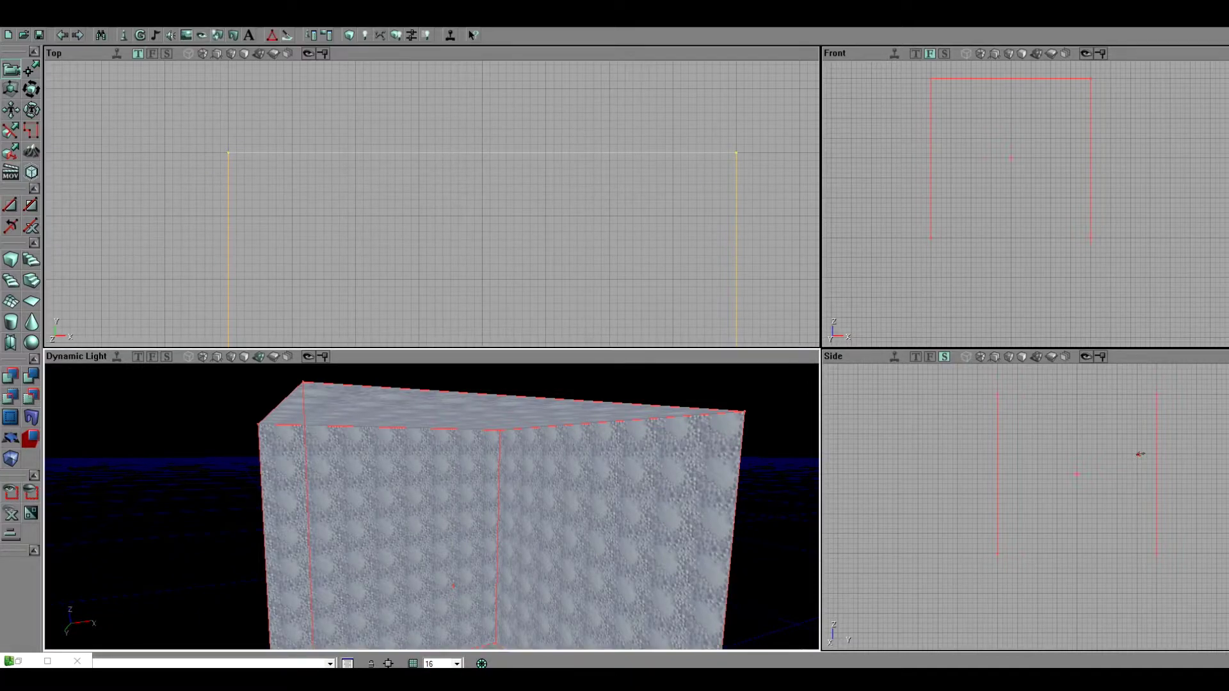
mouse_move(431, 506)
left_mouse_down()
mouse_move(431, 544)
mouse_move(448, 563)
mouse_move(410, 512)
mouse_move(113, 363)
left_mouse_up()
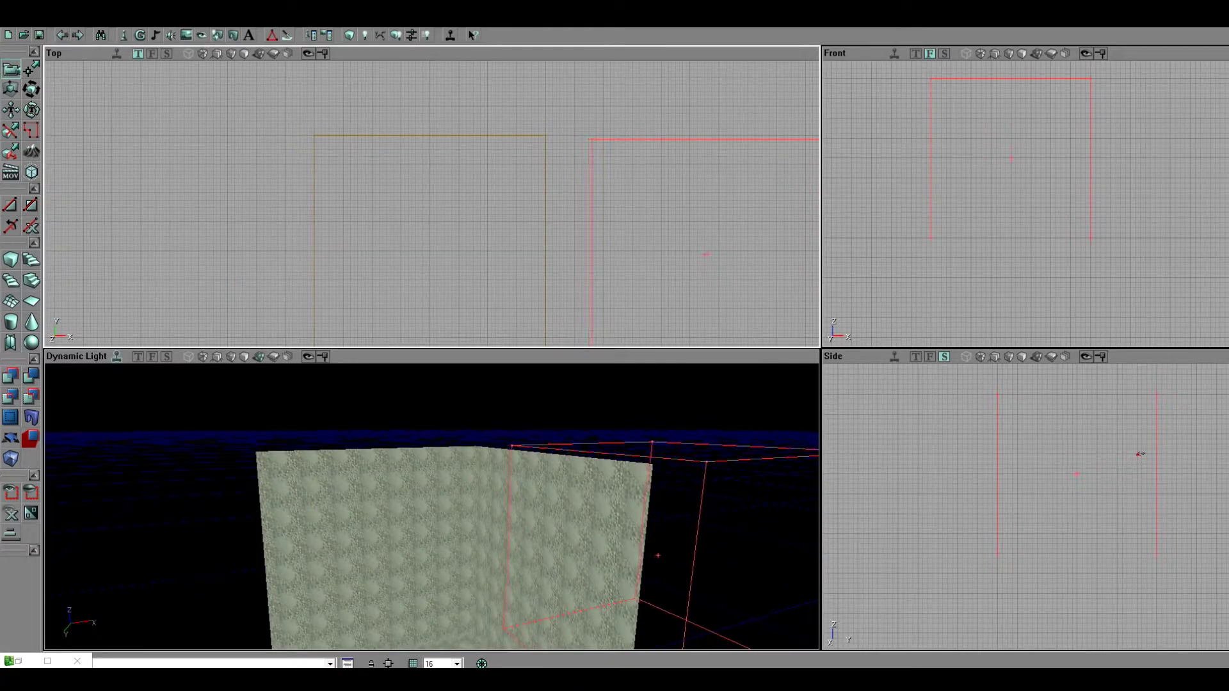
left_click_drag(704, 254, 717, 250, "ctrl")
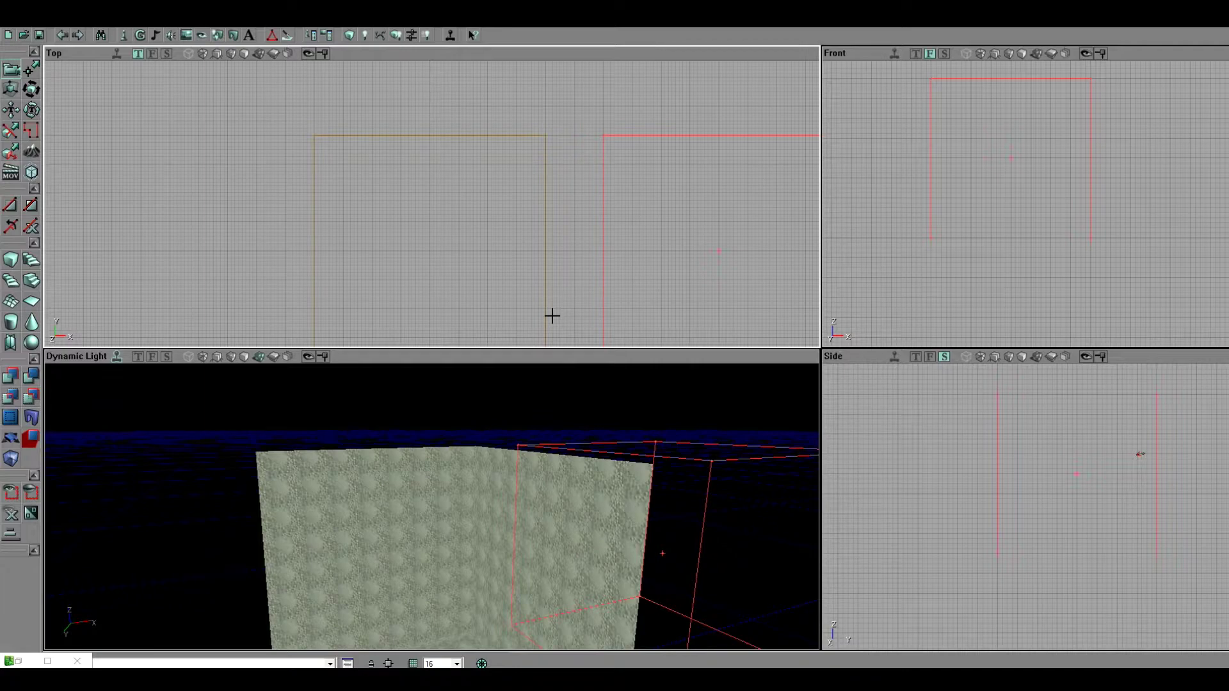
left_click(115, 356)
- Select one wall inside the room and extend the selection to all surfaces of the subtracted brush
left_click_drag(462, 496, 465, 494)
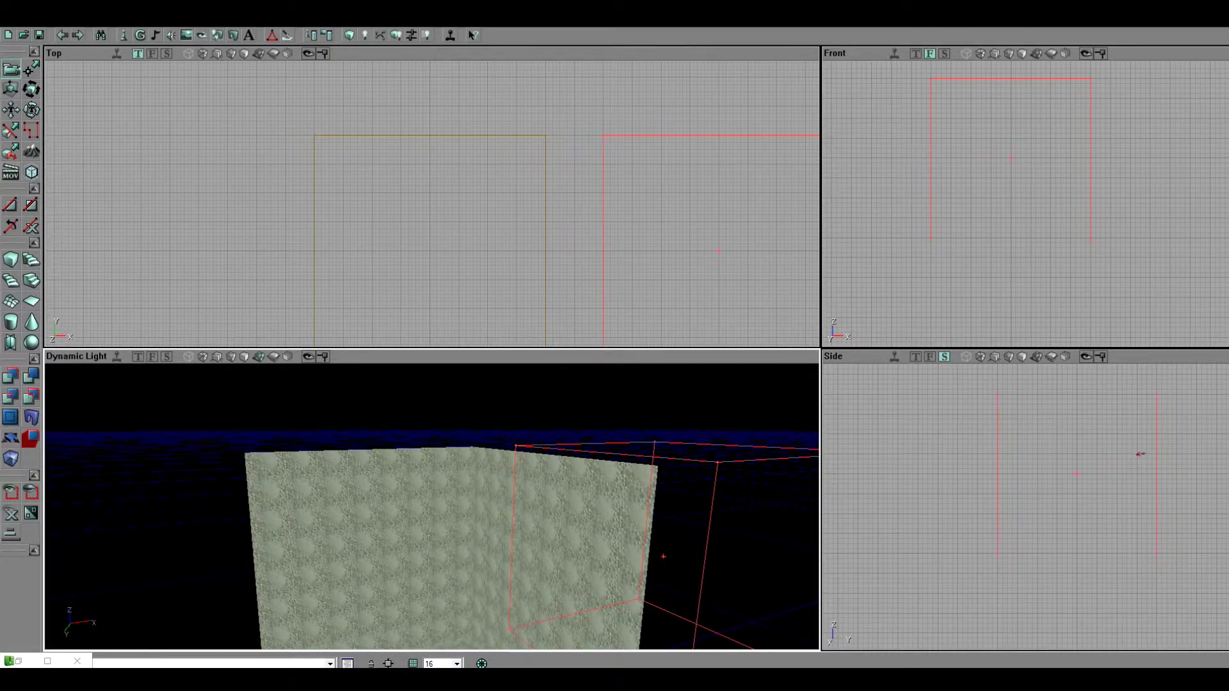
mouse_move(403, 471)
left_mouse_down()
mouse_move(519, 468)
mouse_move(493, 466)
left_mouse_up()
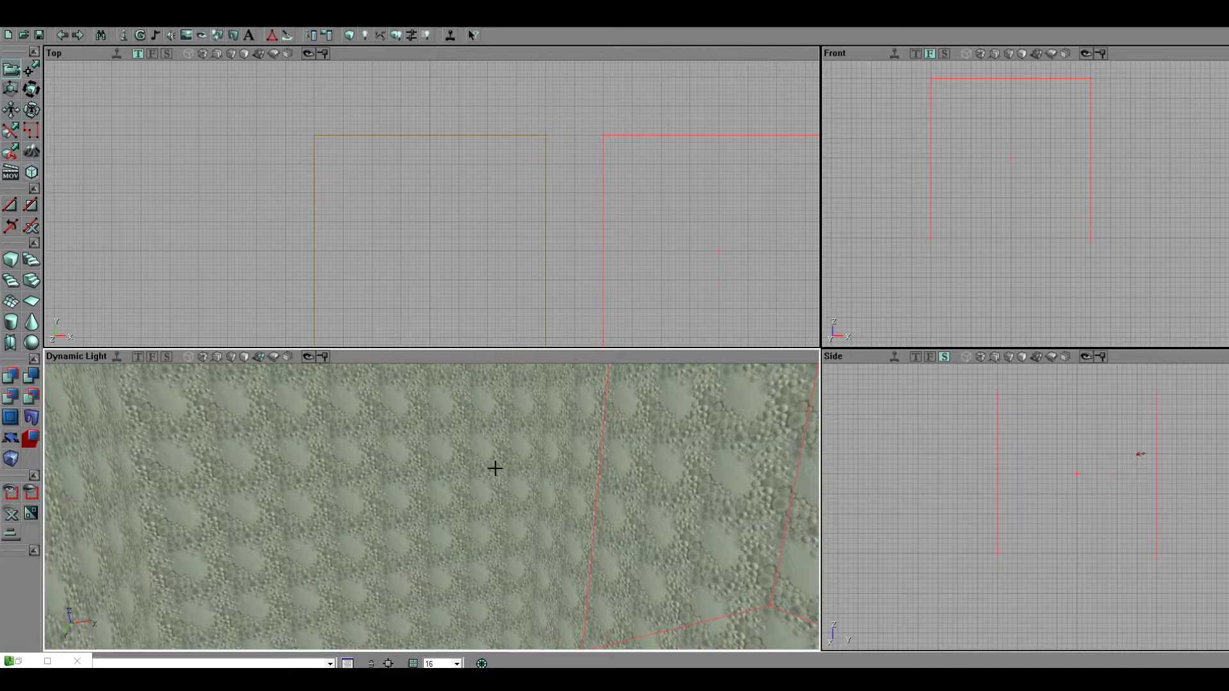
left_click(423, 438)
key("shift+b")
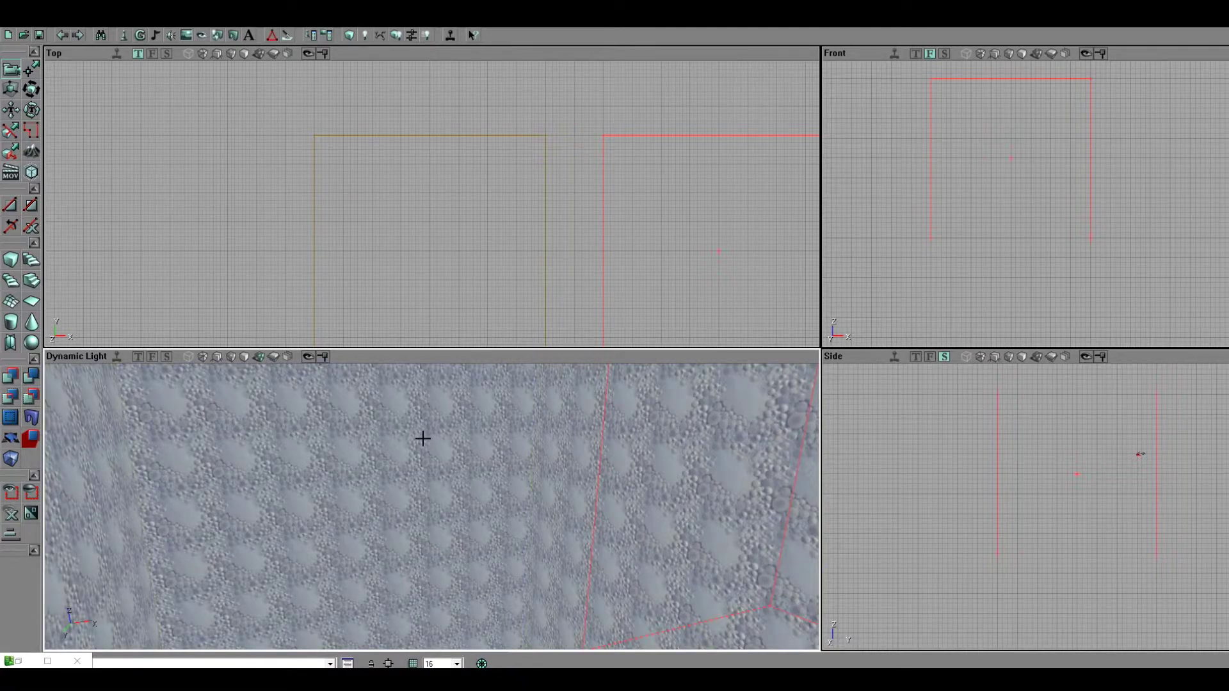
left_click_drag(464, 442, 465, 443)
- Apply the vent_inside texture from 4_FGM_PIB_Tex to all the selected room surfaces
left_click(187, 35)
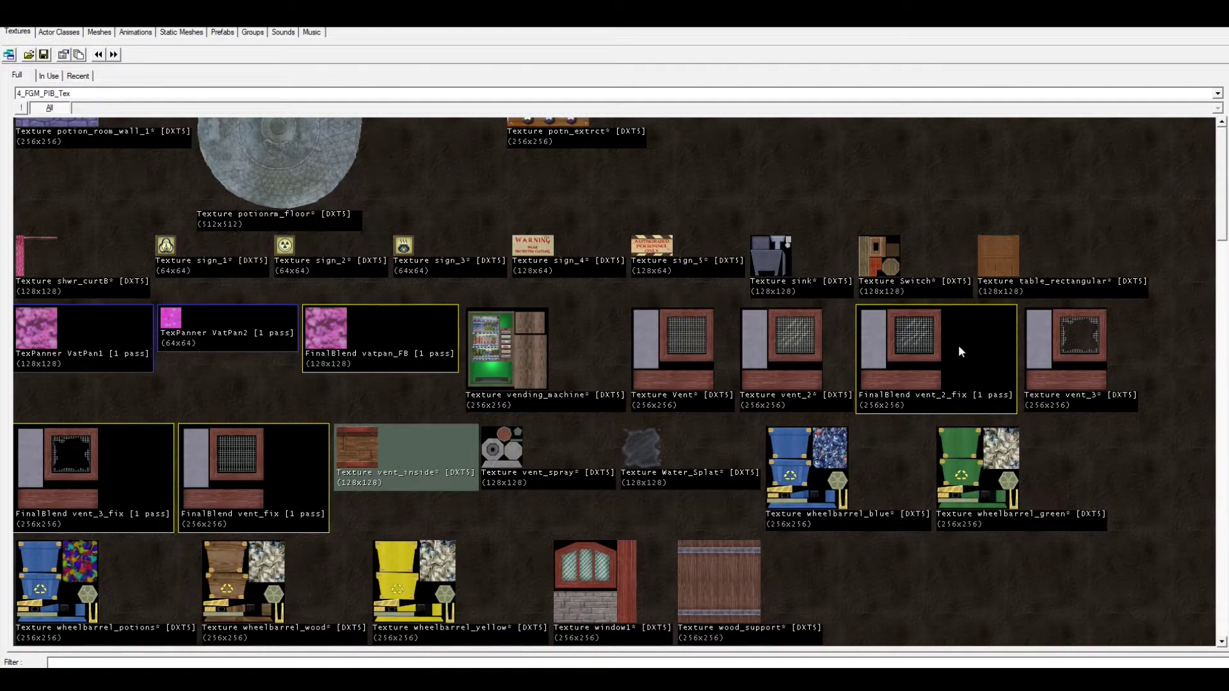
scroll(635, 351, "up", 5)
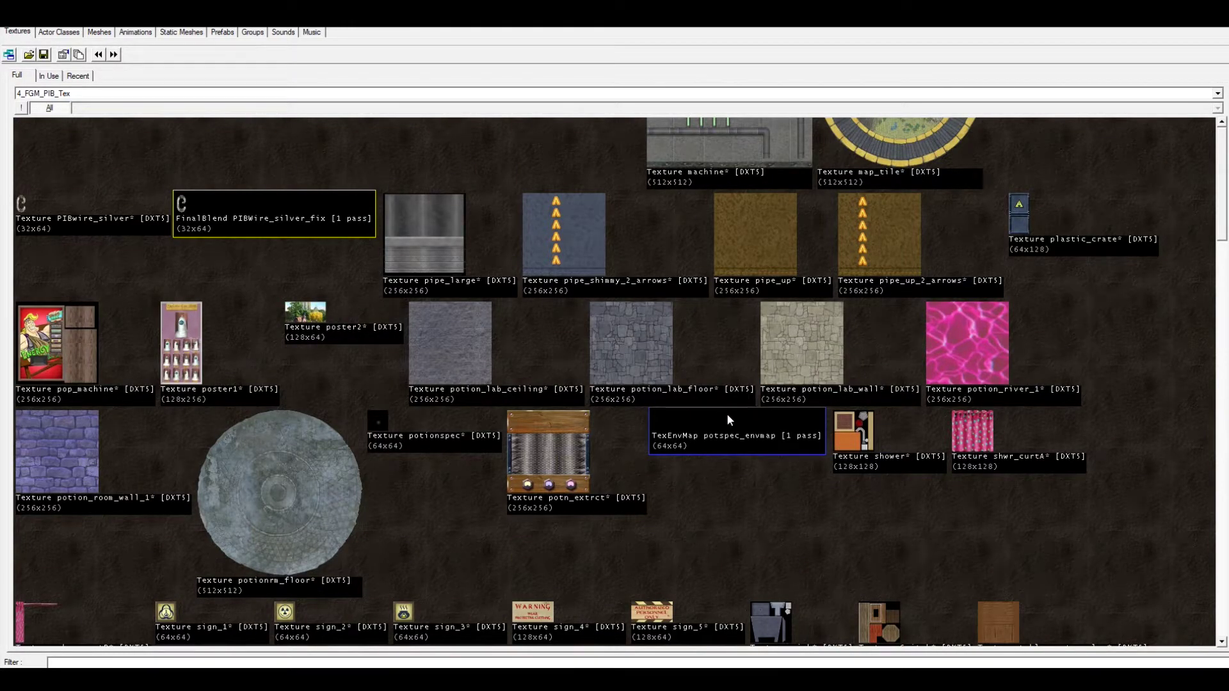
scroll(719, 434, "down", 5)
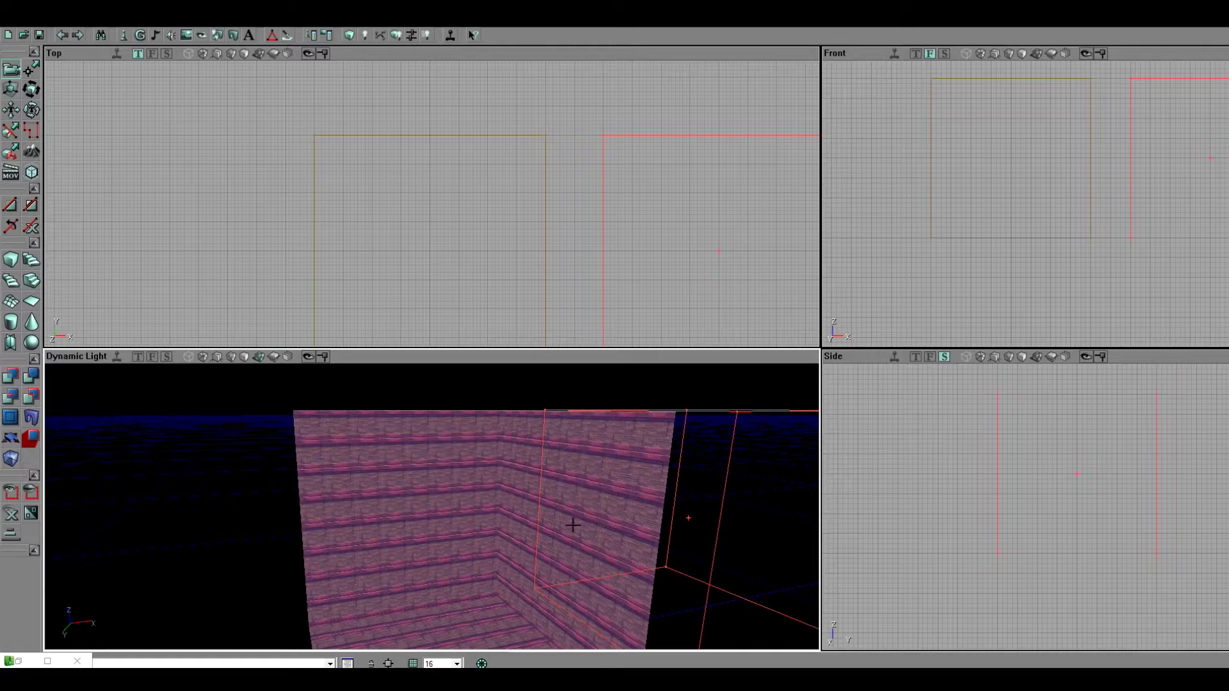
left_click_drag(572, 525, 591, 442)
- Apply the potion_lab_floor texture from the 4_FGM_PIB_Tex package to all the selected room surfaces
left_click(197, 34)
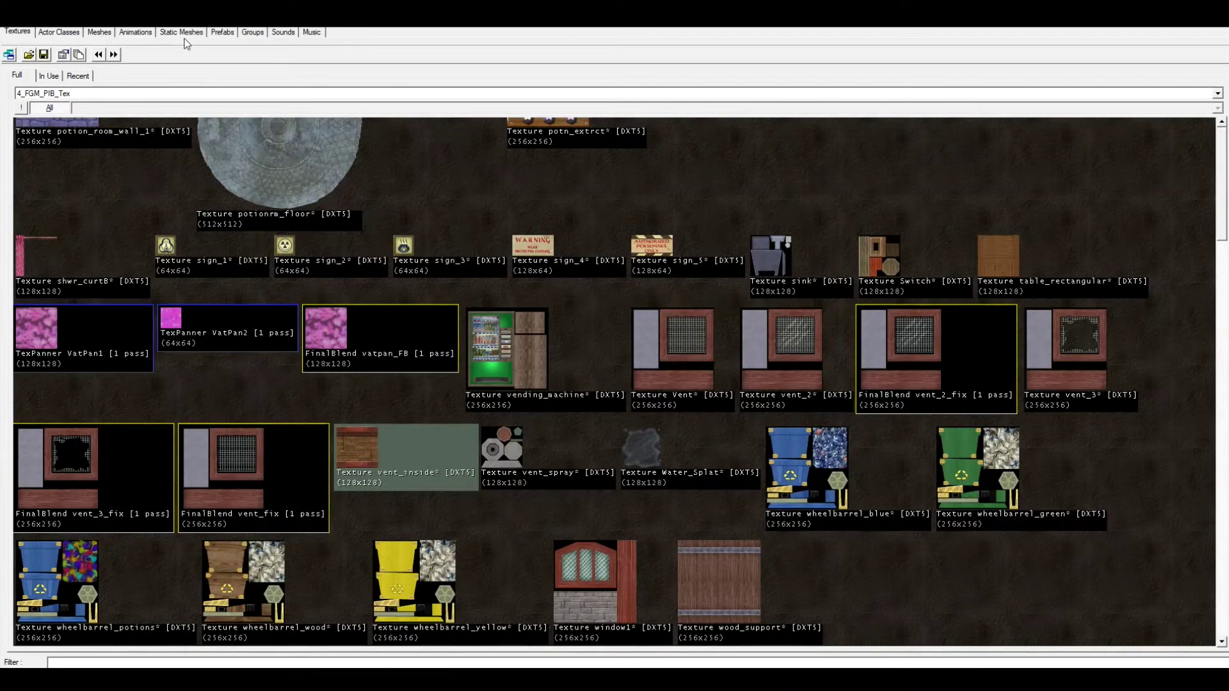
scroll(364, 328, "up", 10)
scroll(493, 371, "down", 3)
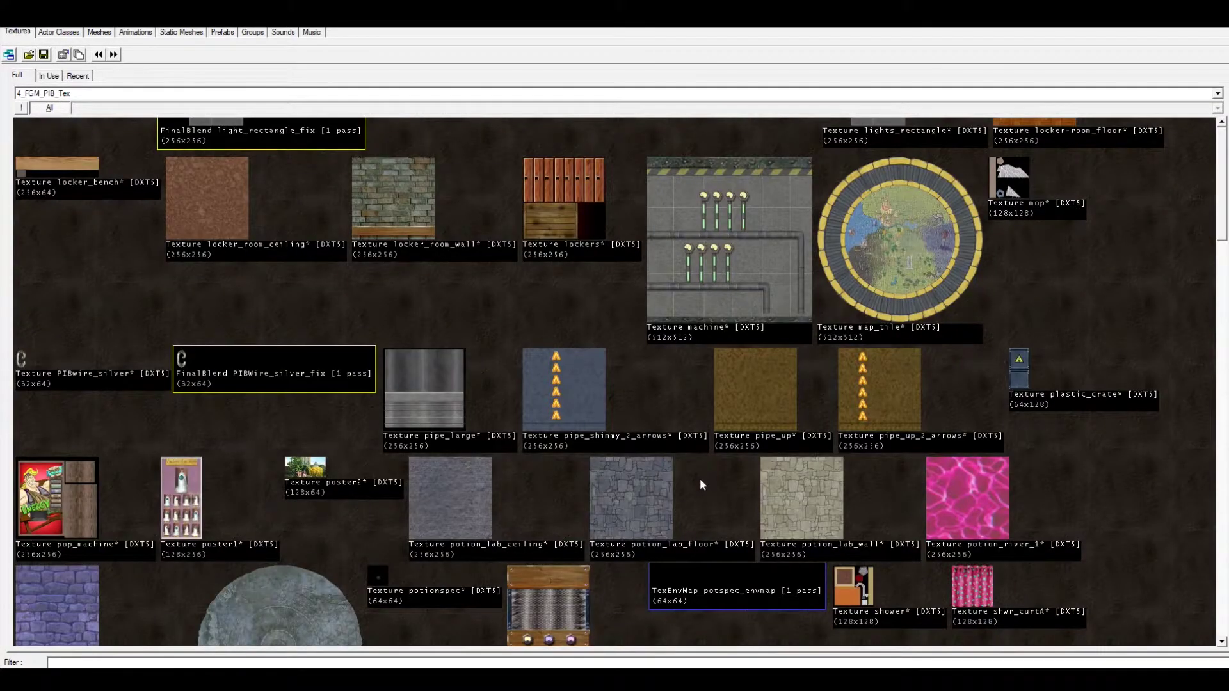
scroll(700, 484, "down", 1)
left_click(642, 455)
left_click_drag(576, 496, 570, 457)
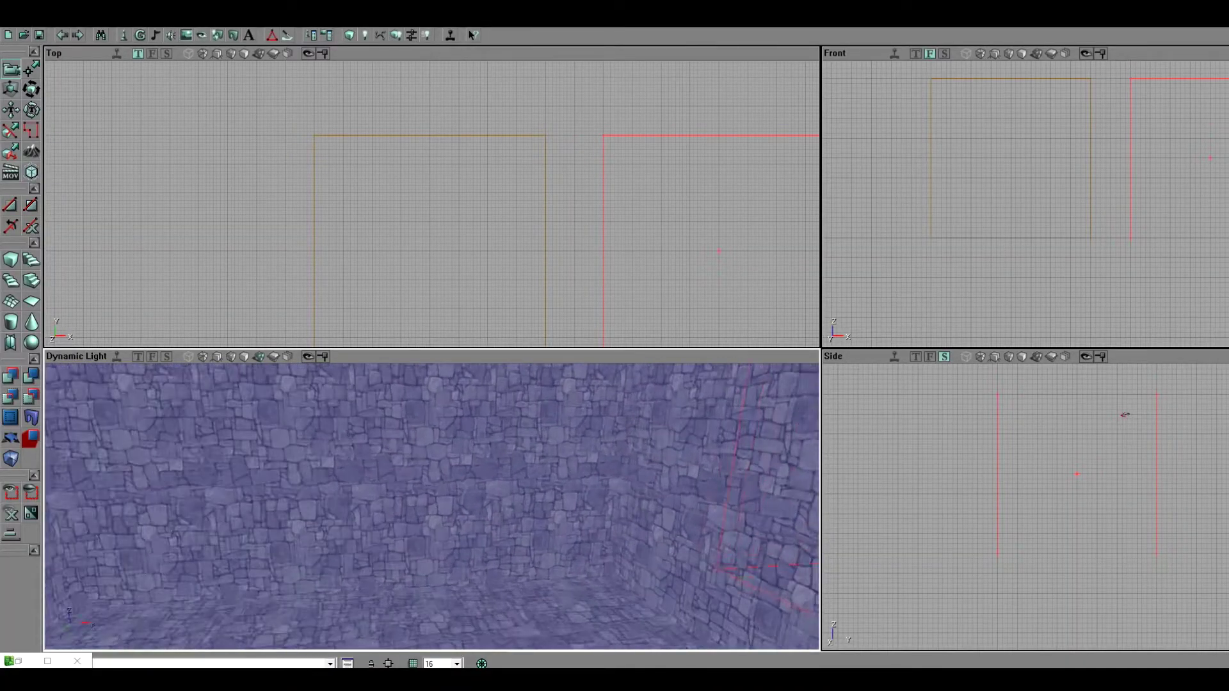
left_click_drag(512, 573, 512, 586)
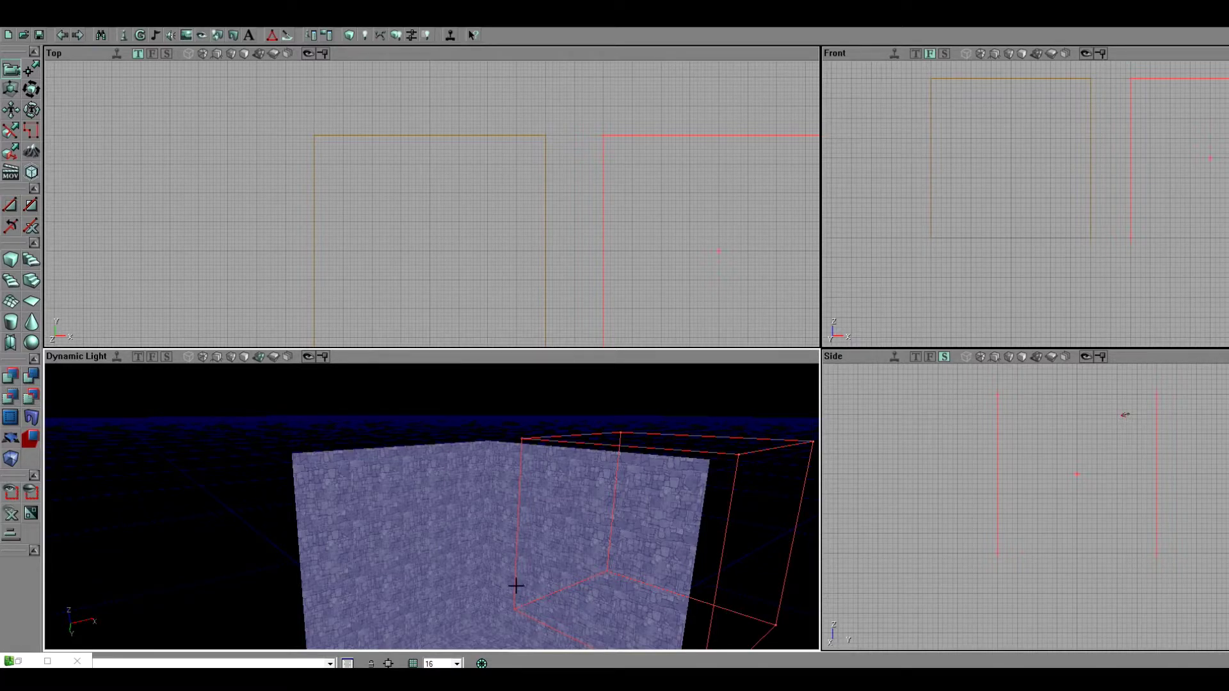
- Deselect the room's surfaces and add a light near the middle of the floor
left_click_drag(512, 566, 489, 535)
right_click_drag(453, 472, 477, 479)
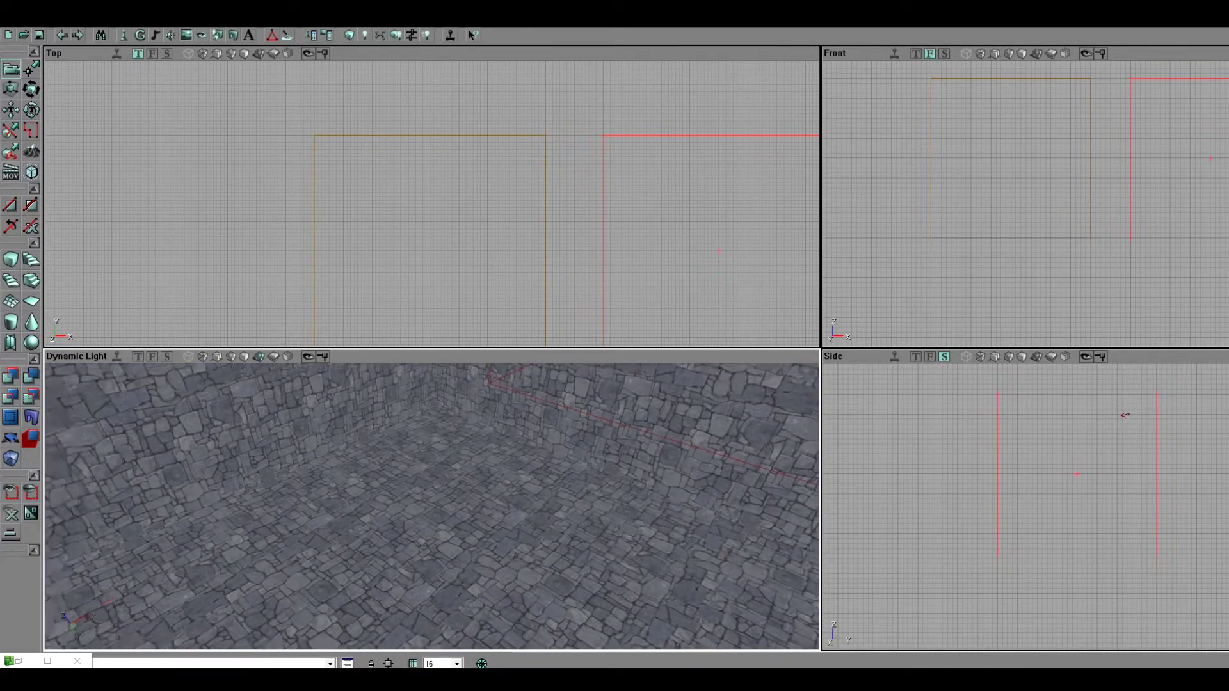
mouse_move(477, 480)
left_mouse_down()
mouse_move(479, 544)
mouse_move(483, 499)
left_mouse_up()
right_click_drag(451, 528, 447, 483)
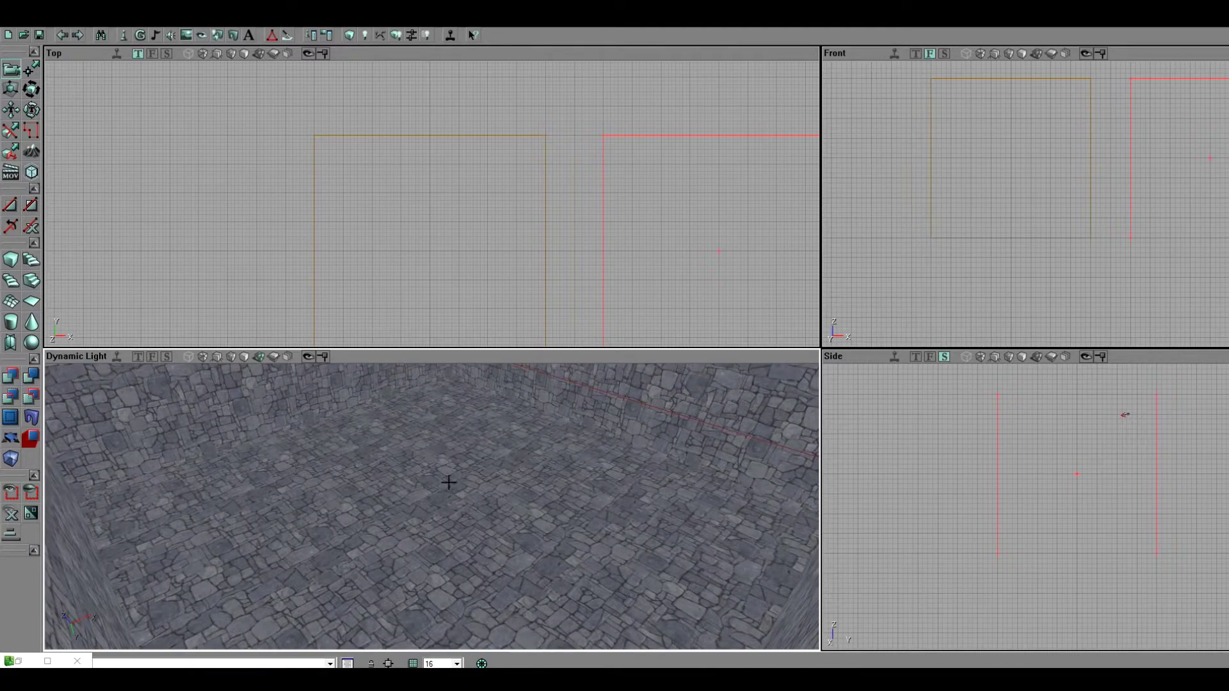
right_click(442, 494)
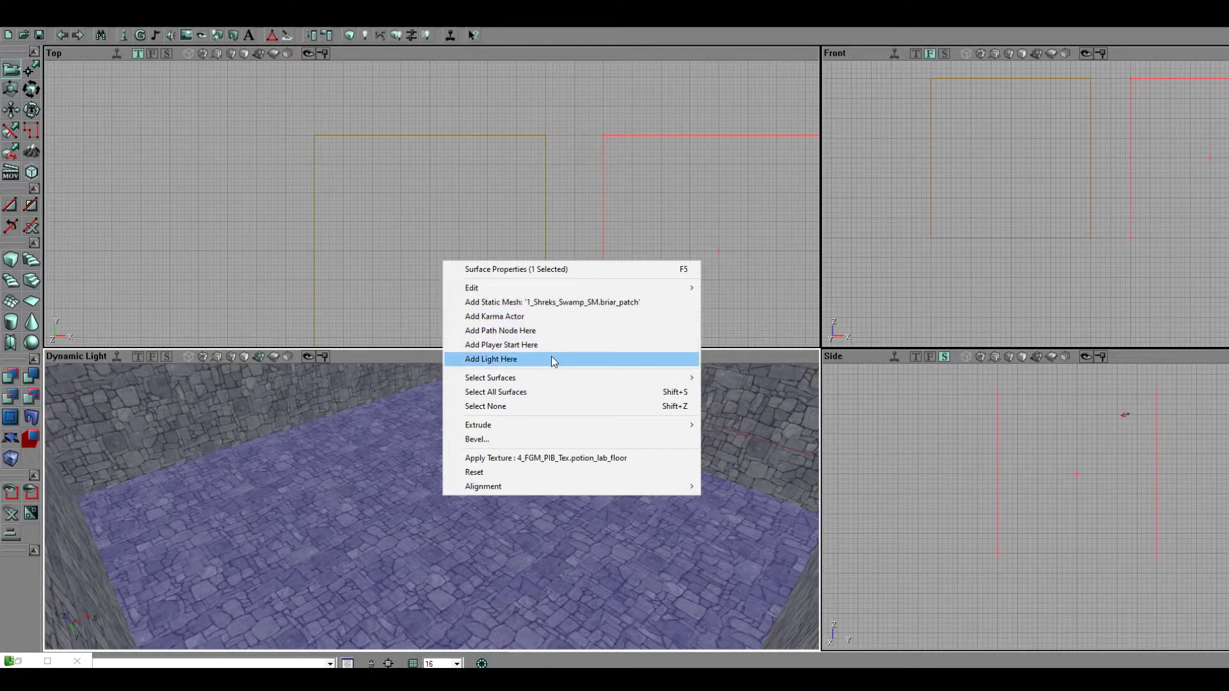
left_click(499, 362)
mouse_move(505, 503)
left_mouse_down()
mouse_move(496, 448)
mouse_move(505, 503)
left_mouse_up()
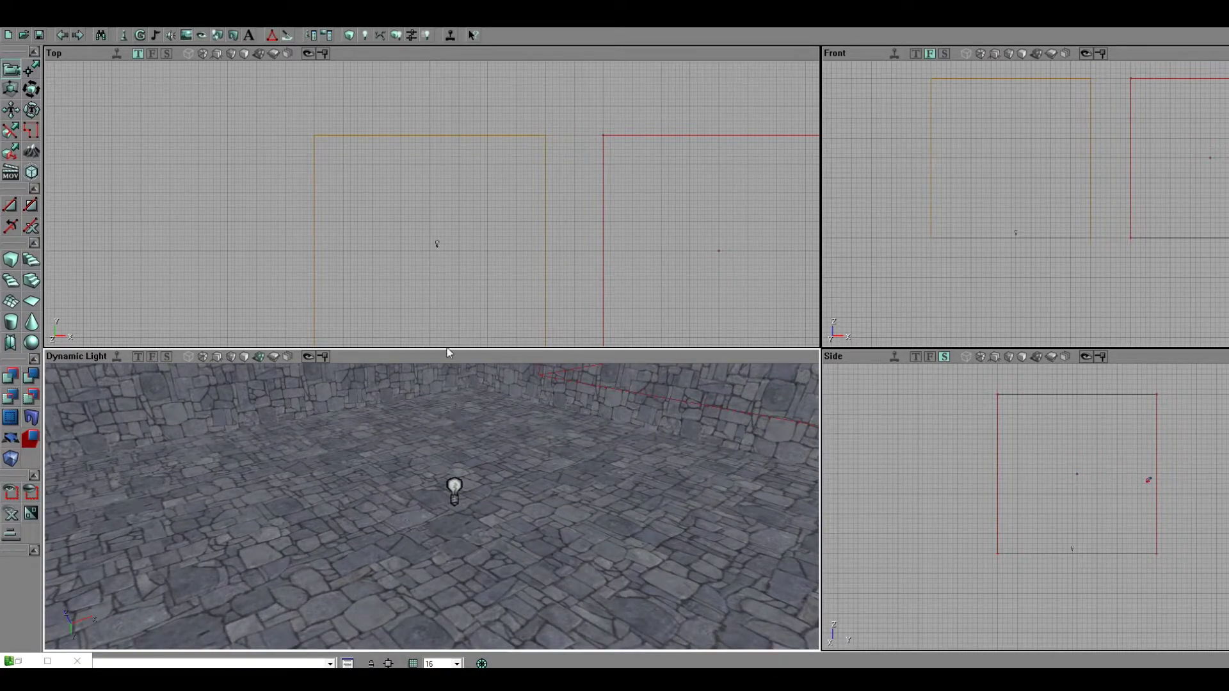
- Build the map's lighting and look over how the new light illuminates the room
left_click(105, 19)
left_click(131, 107)
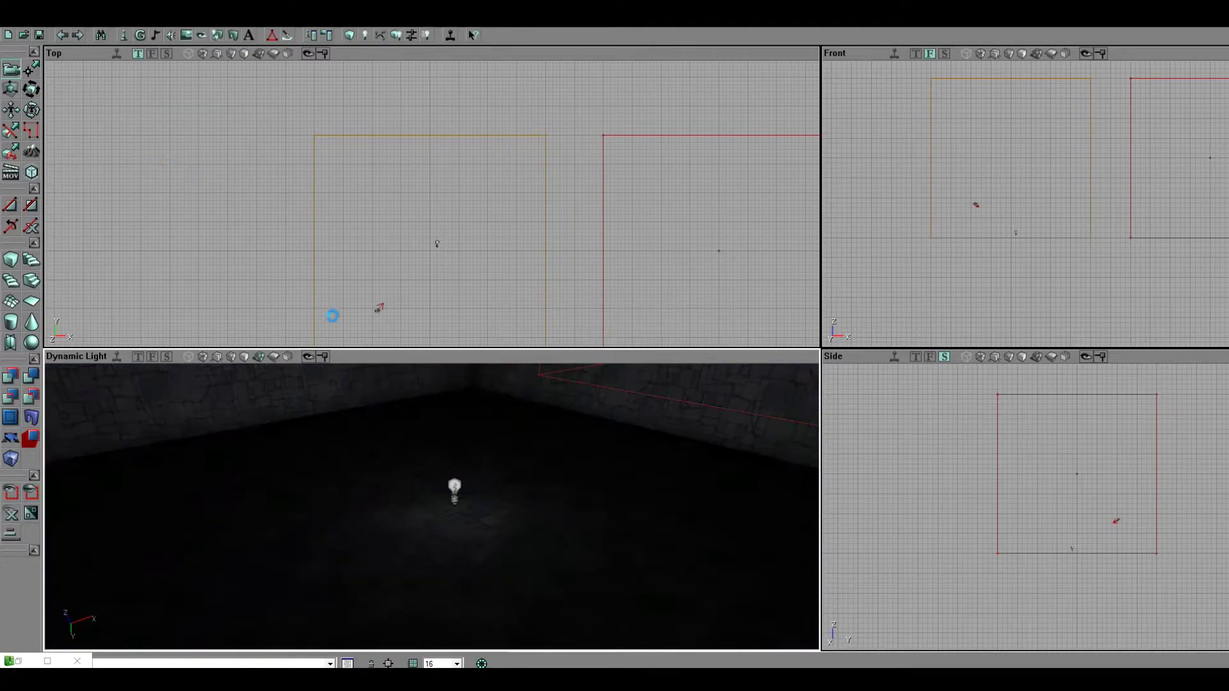
left_click_drag(454, 499, 441, 544)
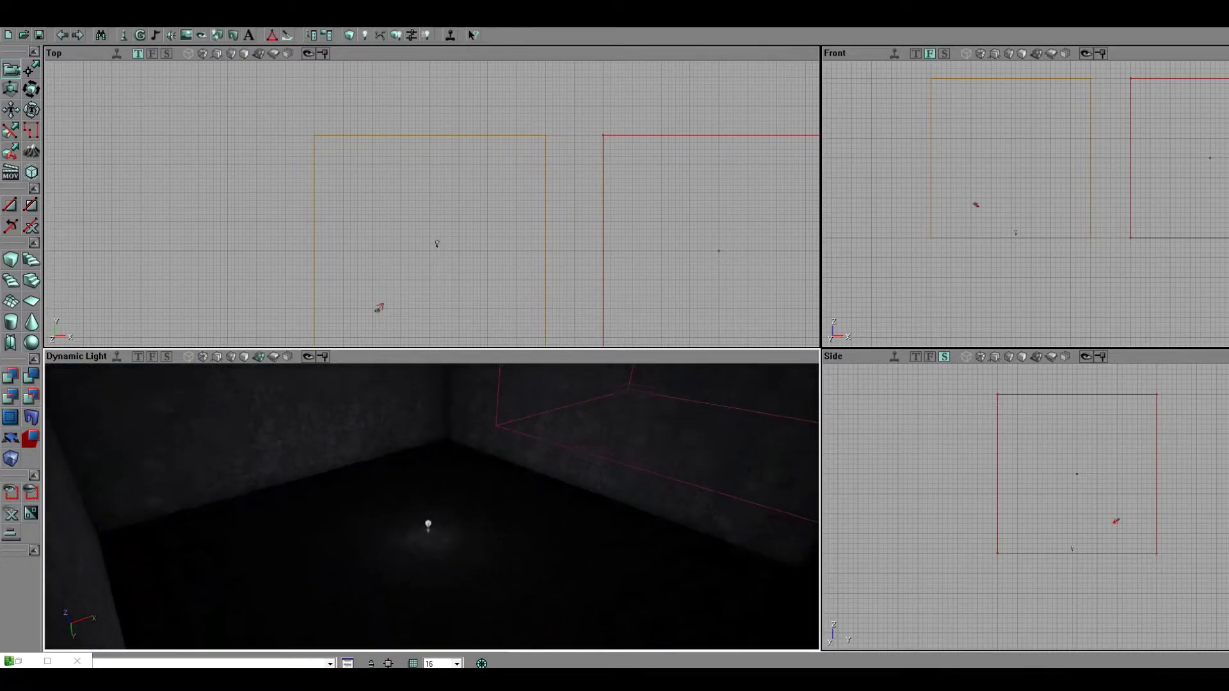